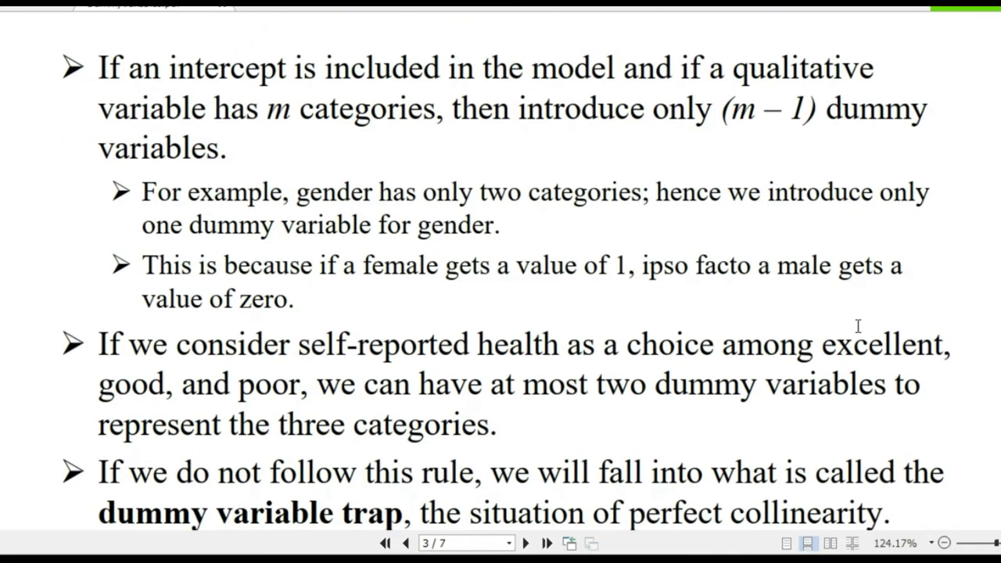
{"action": "scroll", "coordinate": [857, 333], "scroll_direction": "down", "scroll_amount": 15}
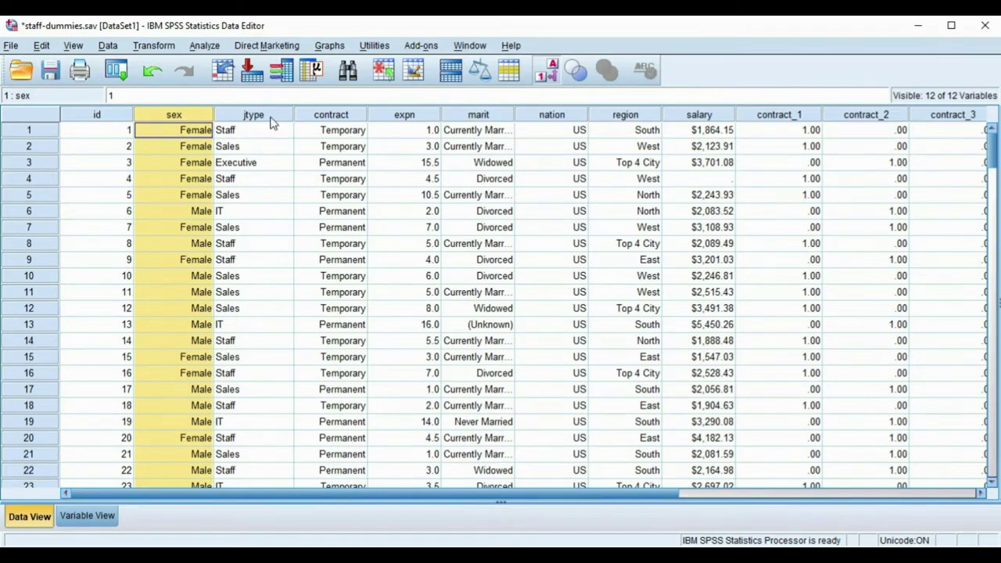
In Variable View, widen the Label column so contract's full label is readable
{"action": "left_click", "coordinate": [318, 117]}
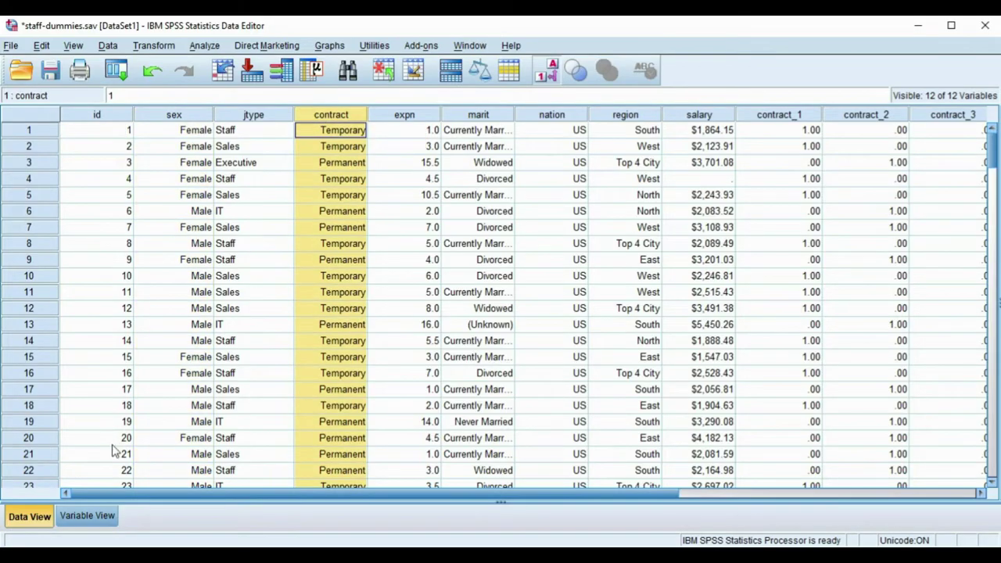
{"action": "left_click", "coordinate": [88, 519]}
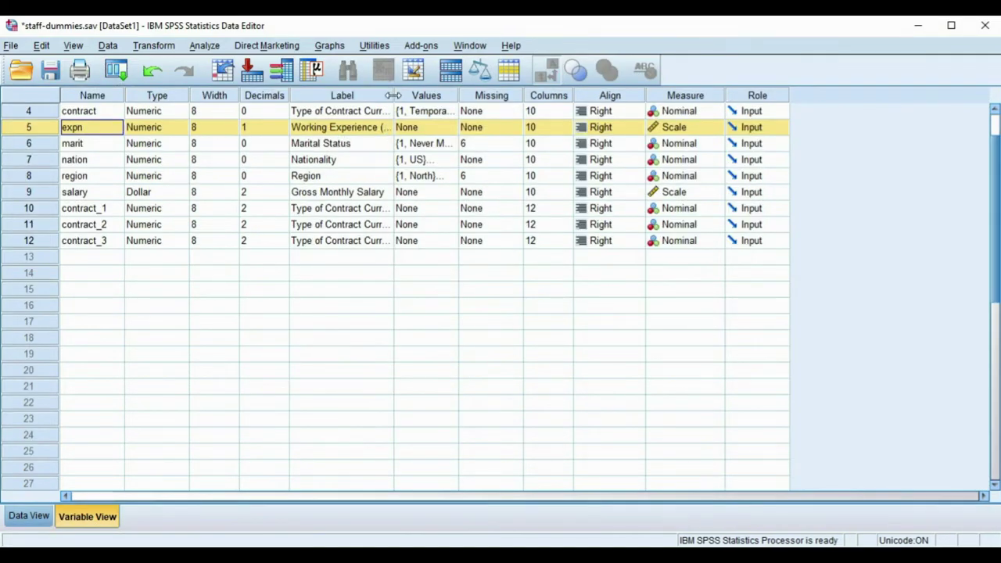
{"action": "scroll", "coordinate": [234, 156], "scroll_direction": "up", "scroll_amount": 1}
{"action": "left_click", "coordinate": [47, 161]}
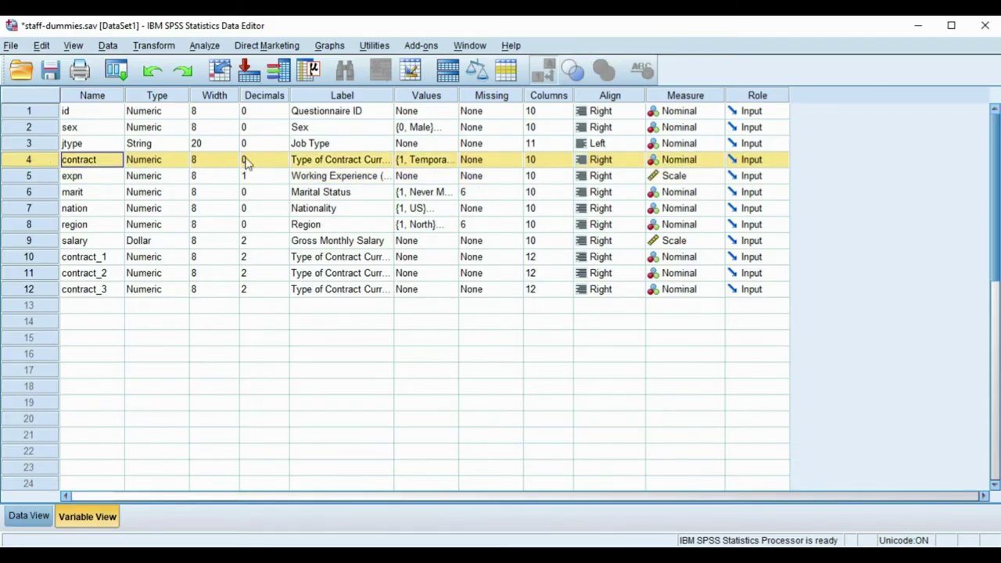
{"action": "left_click", "coordinate": [375, 94]}
{"action": "left_click_drag", "start_coordinate": [393, 94], "coordinate": [465, 93]}
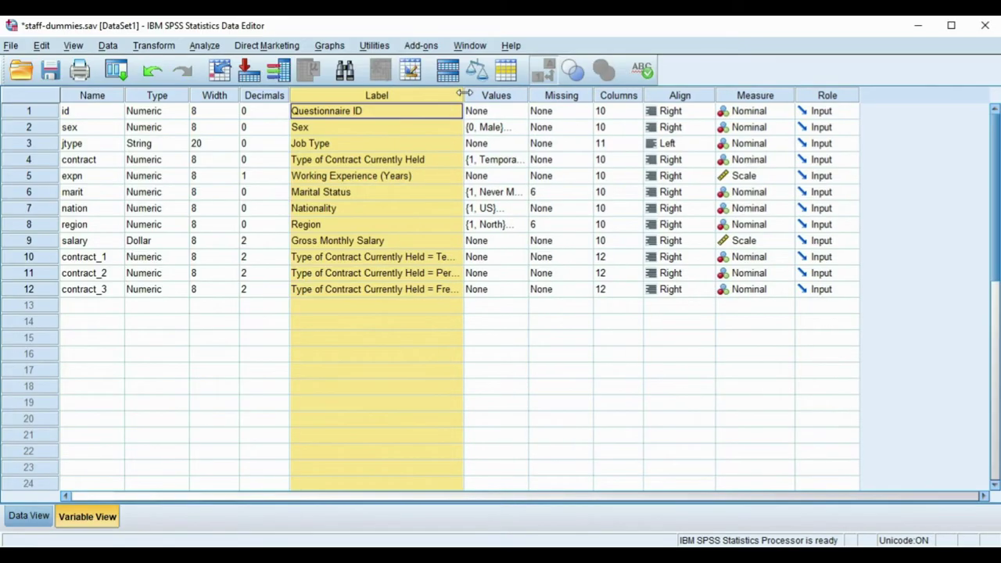
Review contract's value labels (1 Temporary, 2 Permanent, 3 Freelance) without changes, then return to Data View
{"action": "left_click", "coordinate": [524, 161]}
{"action": "left_click", "coordinate": [519, 160]}
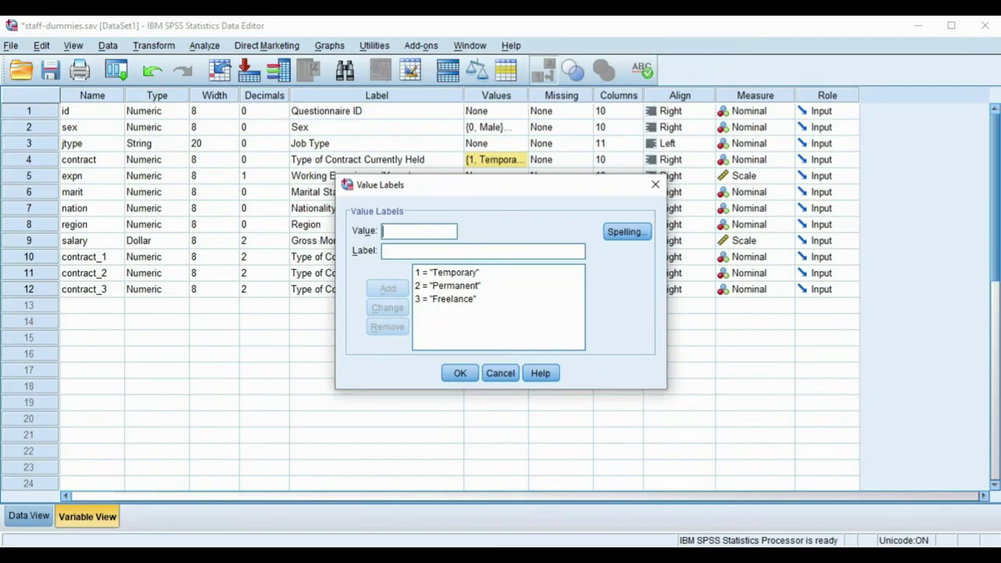
{"action": "left_click", "coordinate": [501, 373]}
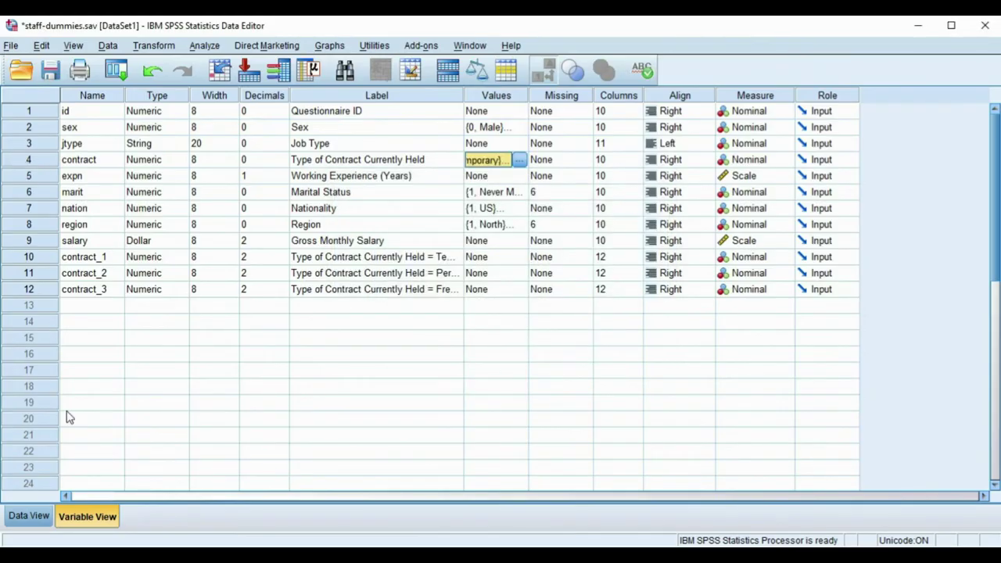
{"action": "left_click", "coordinate": [20, 520]}
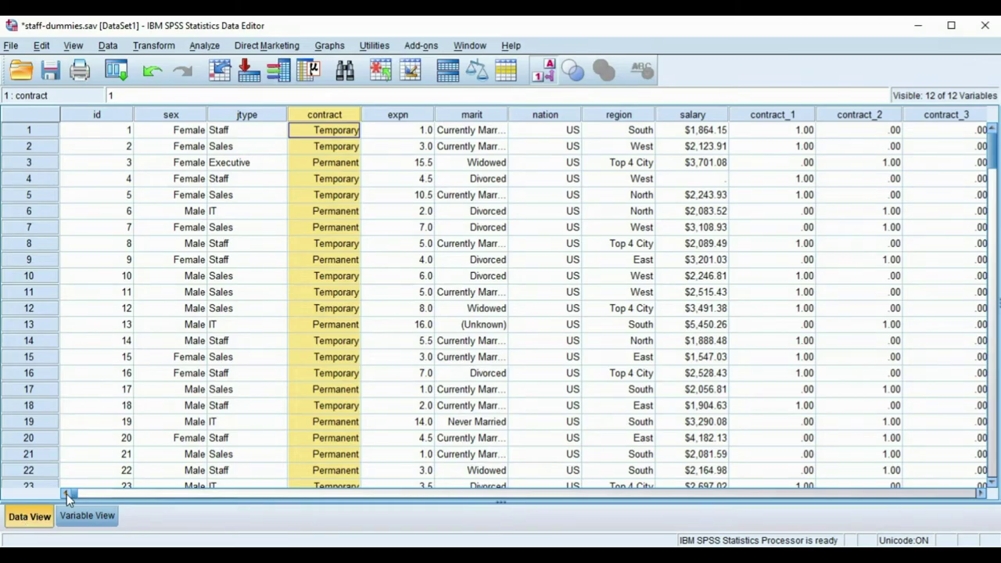
Start Recode into Different Variables with contract as input and output name 'temporary'
{"action": "left_click", "coordinate": [155, 47]}
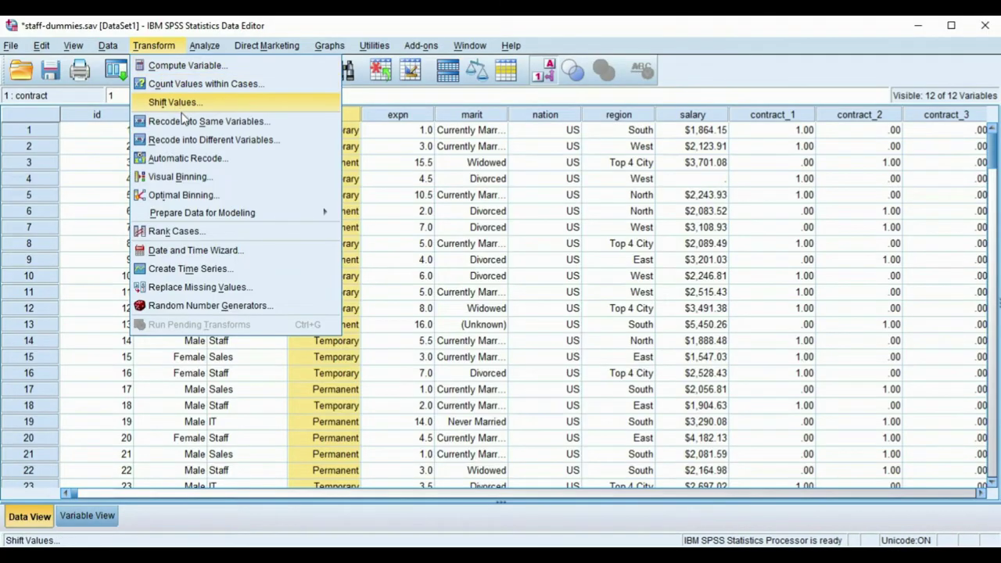
{"action": "left_click", "coordinate": [211, 141]}
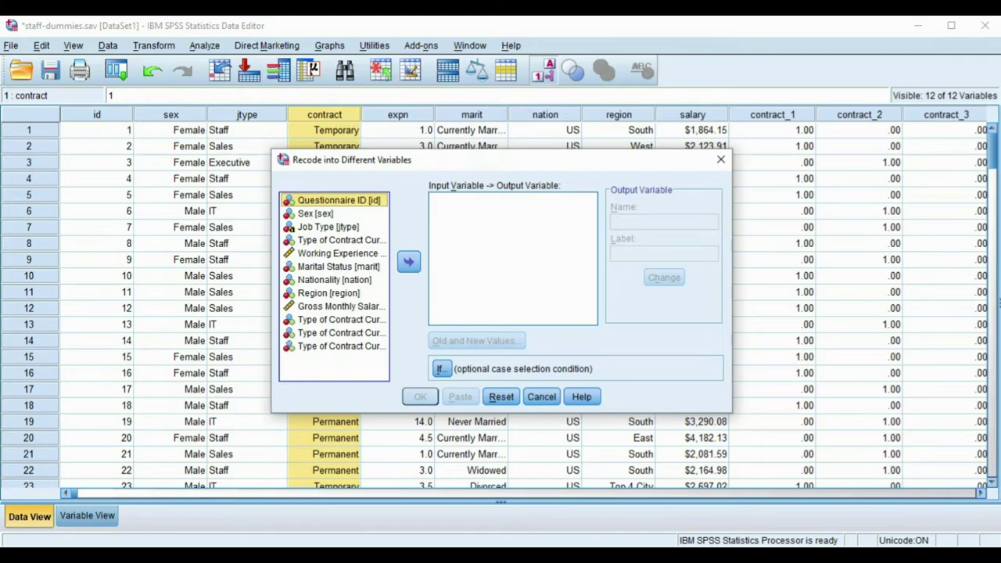
{"action": "left_click", "coordinate": [341, 241]}
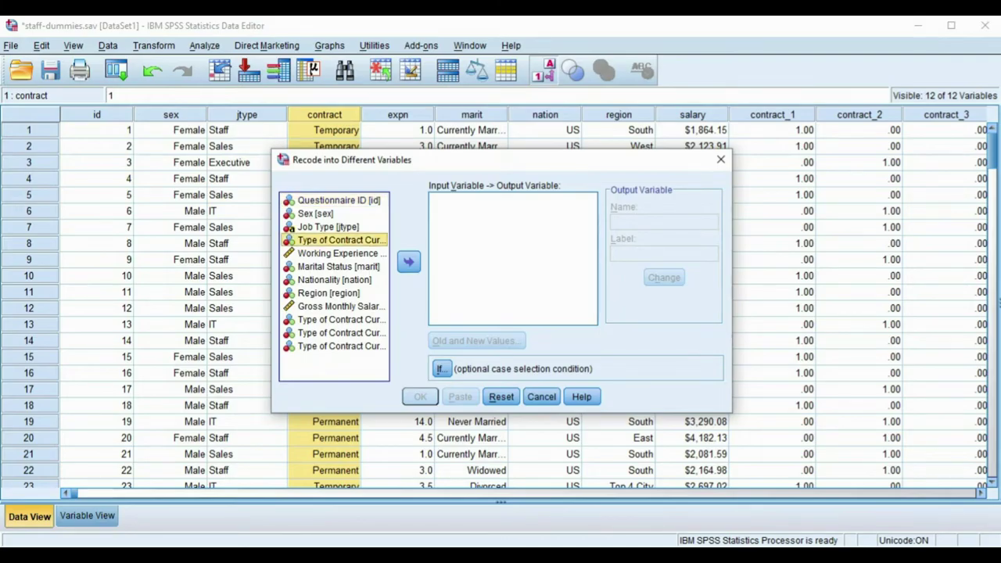
{"action": "left_click", "coordinate": [408, 261]}
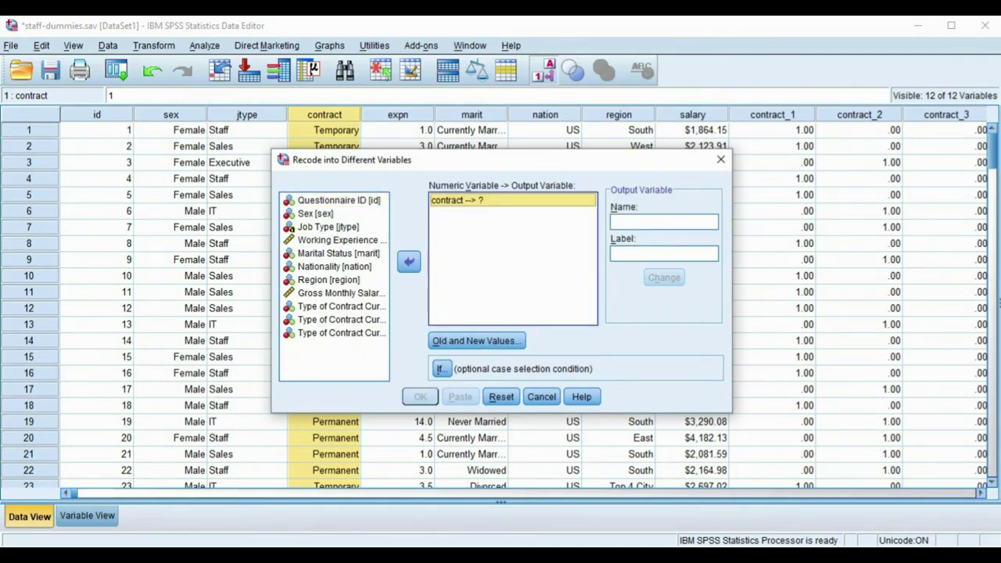
{"action": "left_click", "coordinate": [665, 223]}
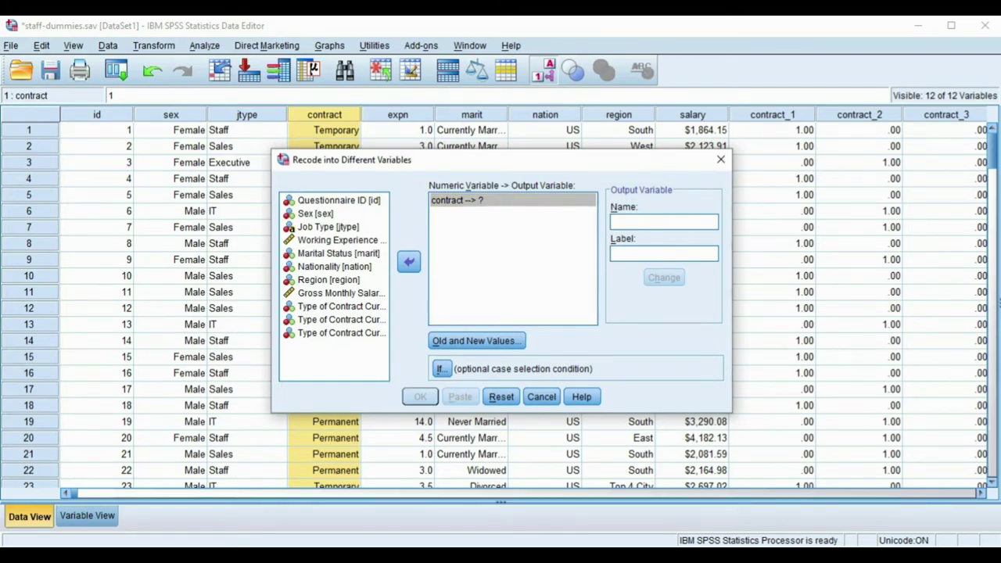
{"action": "type", "text": "te"}
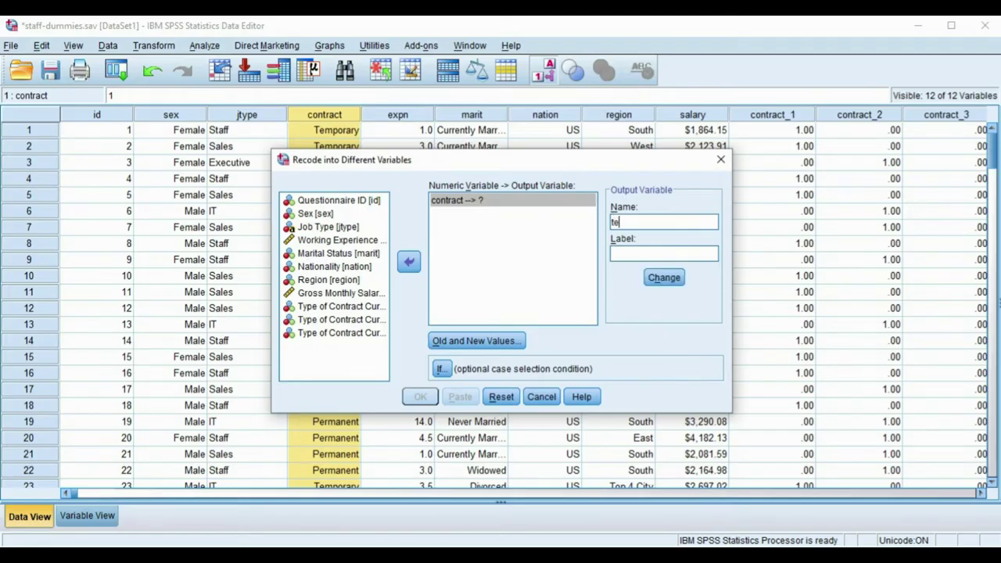
{"action": "type", "text": "mporary"}
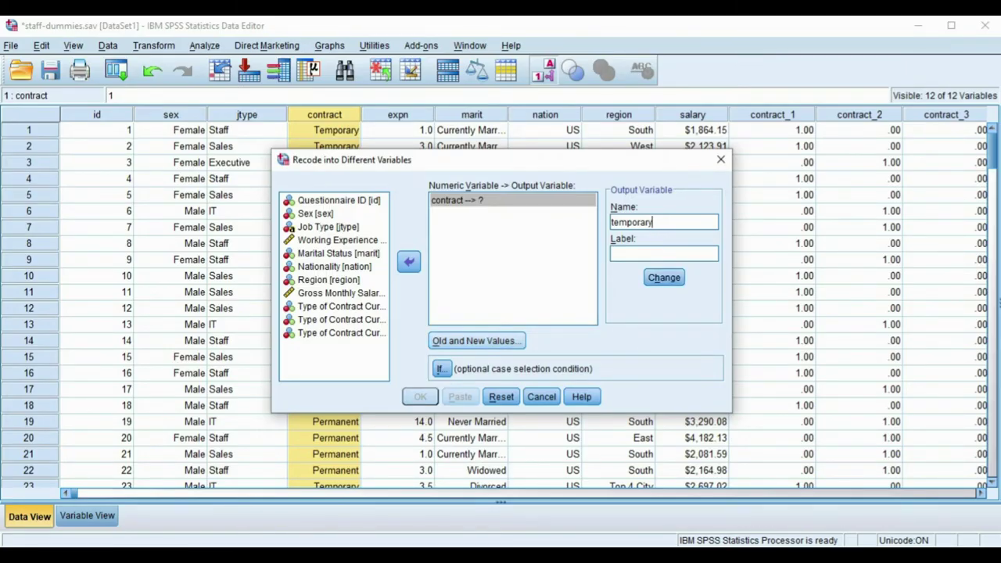
Add recode rules for contract: old value 1 → 1 and all other values → 0
{"action": "left_click", "coordinate": [476, 341]}
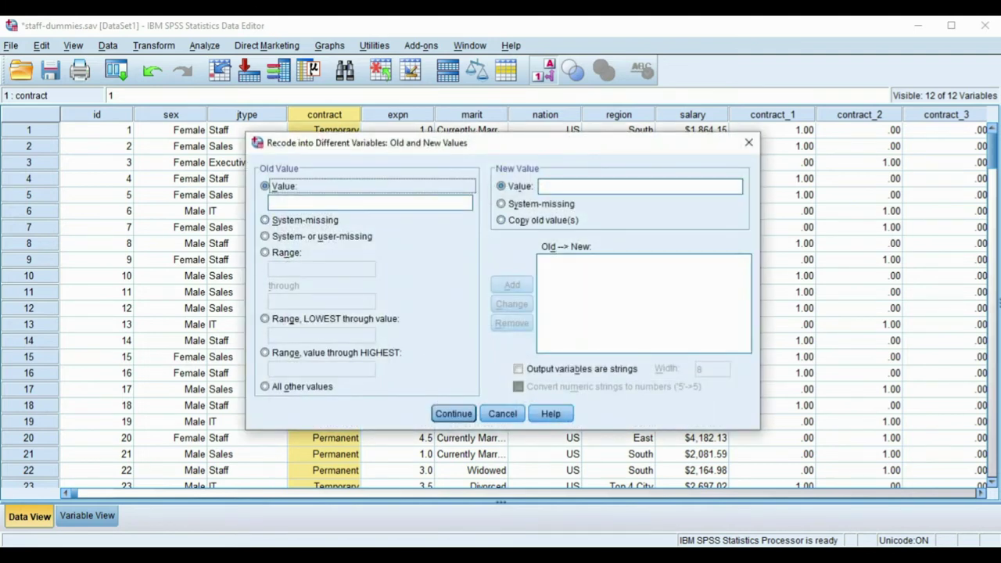
{"action": "left_click", "coordinate": [271, 203]}
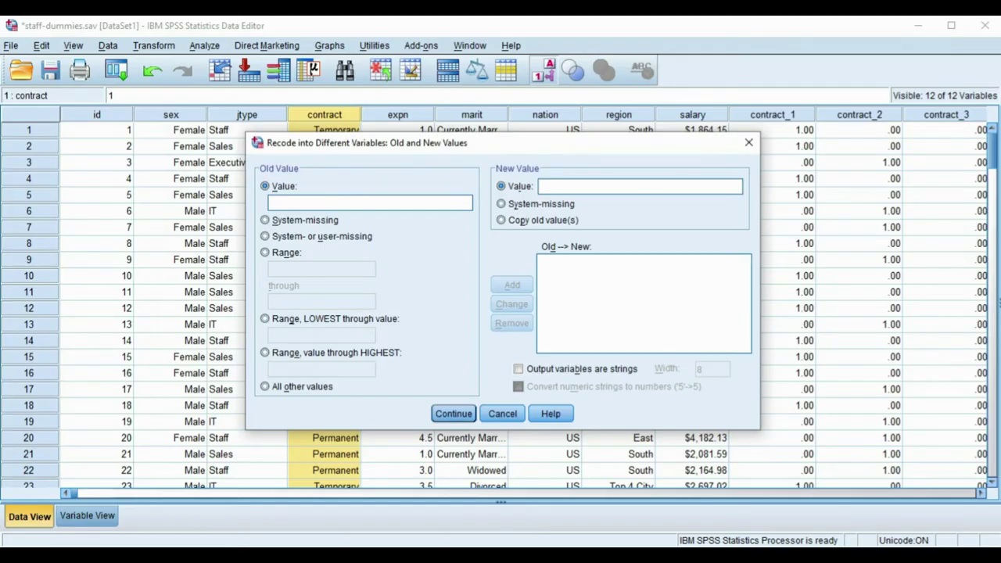
{"action": "type", "text": "1"}
{"action": "left_click", "coordinate": [548, 186]}
{"action": "type", "text": "1"}
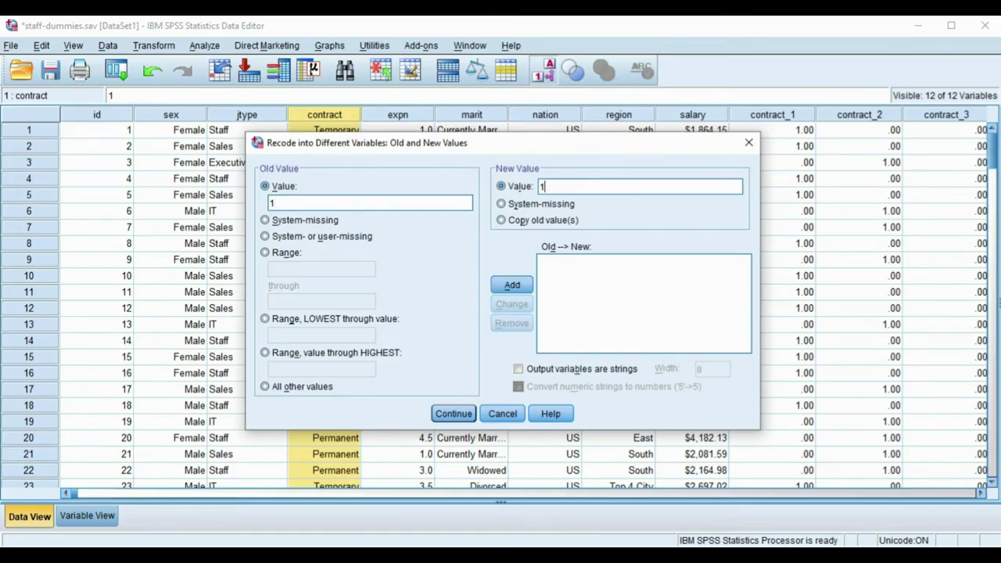
{"action": "left_click", "coordinate": [512, 285]}
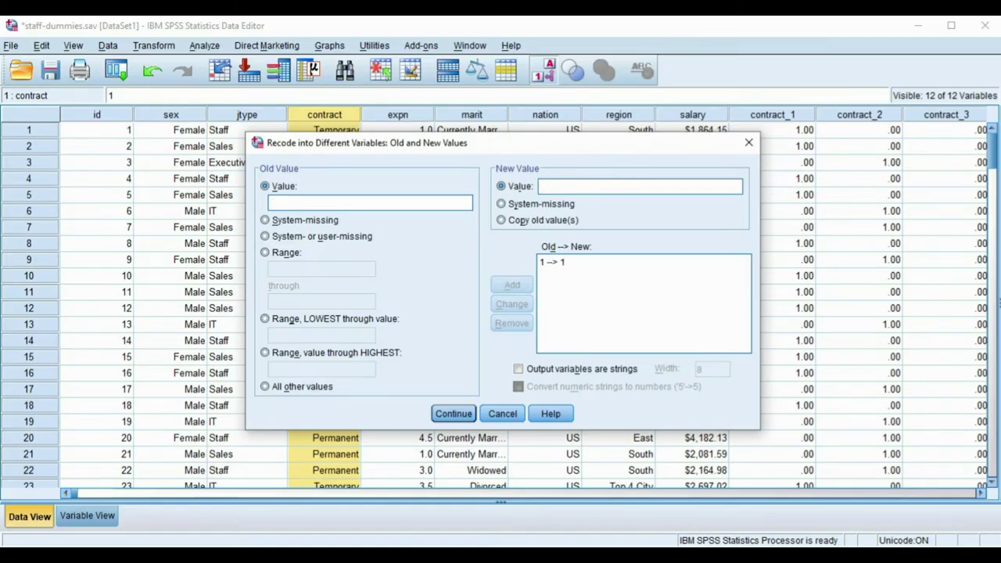
{"action": "left_click", "coordinate": [265, 386]}
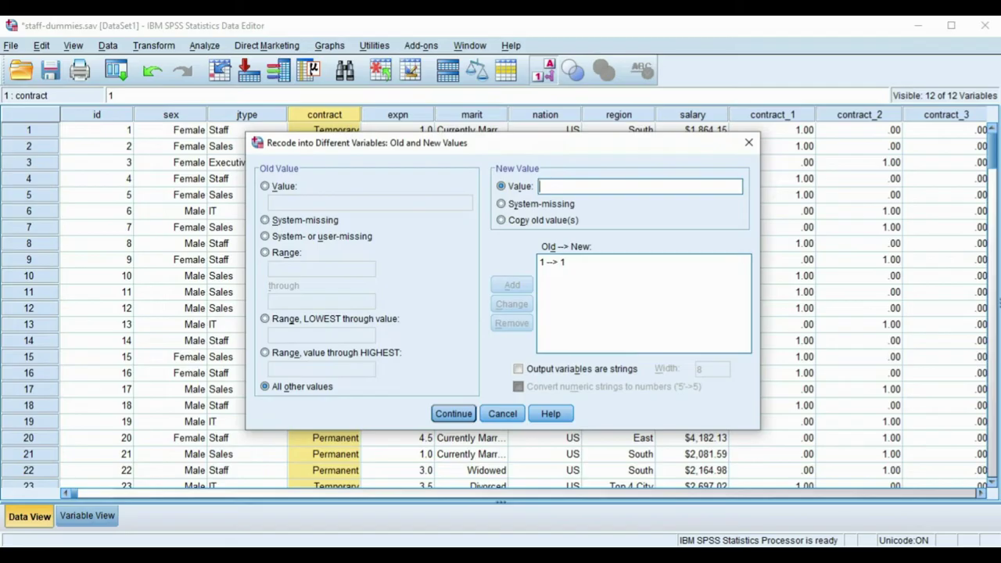
{"action": "type", "text": "0"}
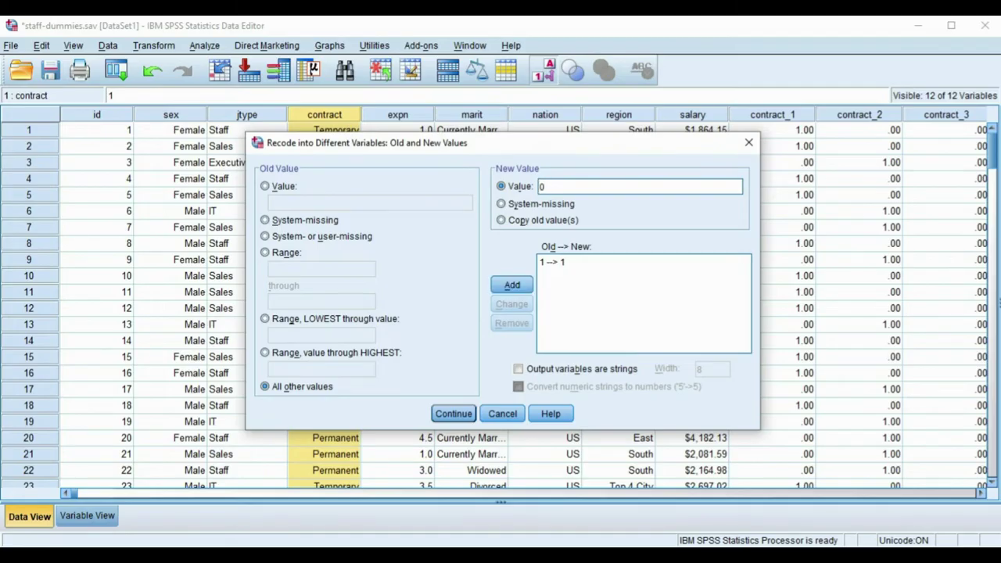
{"action": "left_click", "coordinate": [511, 285]}
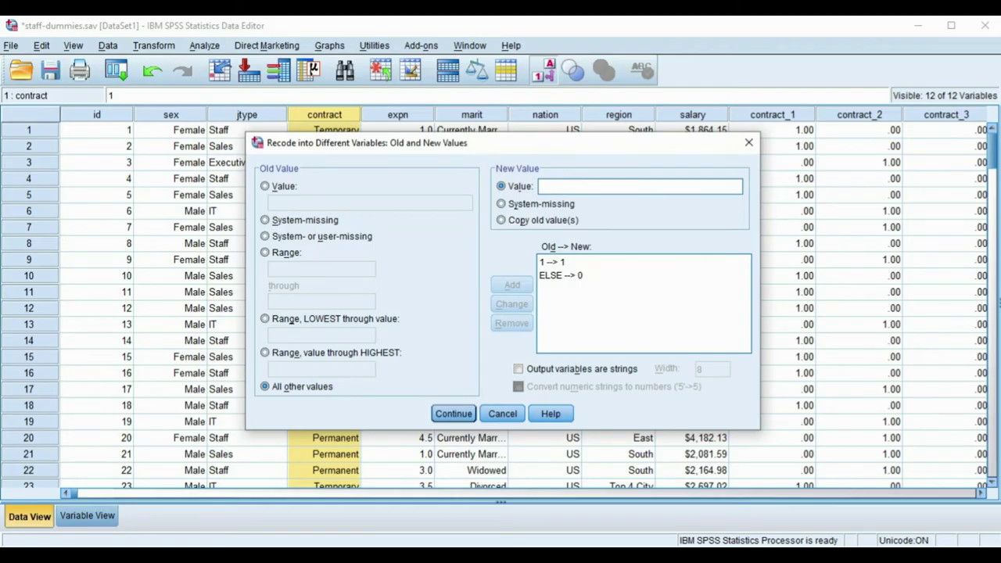
{"action": "key", "text": "Tab"}
{"action": "key", "text": "Tab"}
{"action": "key", "text": "Tab"}
{"action": "key", "text": "Tab"}
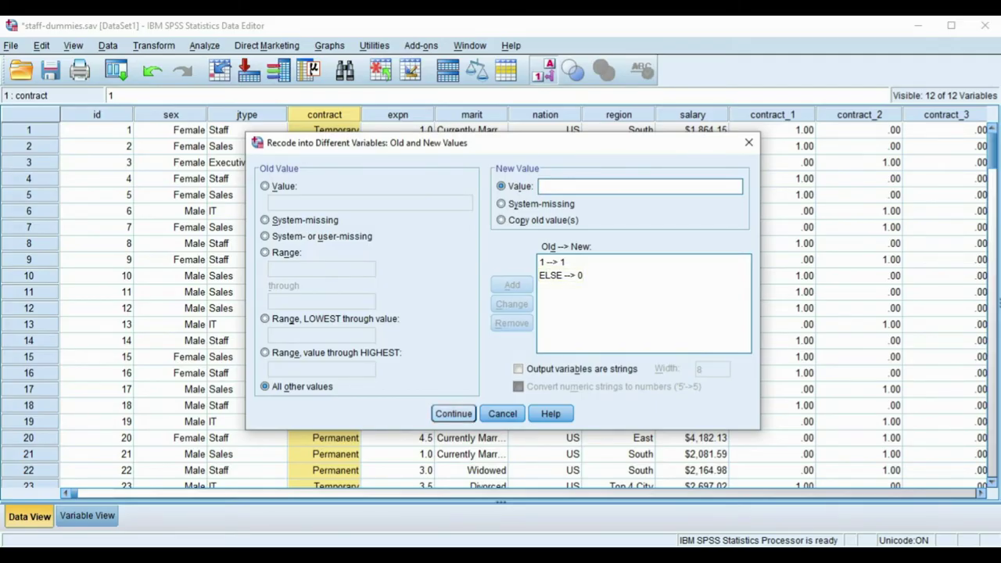
{"action": "key", "text": "Return"}
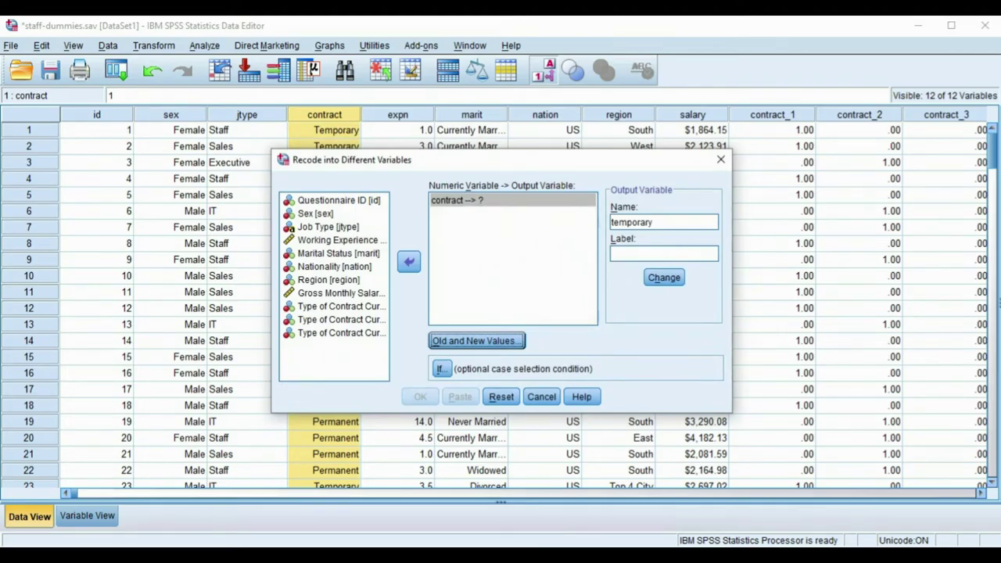
Apply the output name temporary, run the recode, and inspect the new temporary column
{"action": "left_click", "coordinate": [664, 277]}
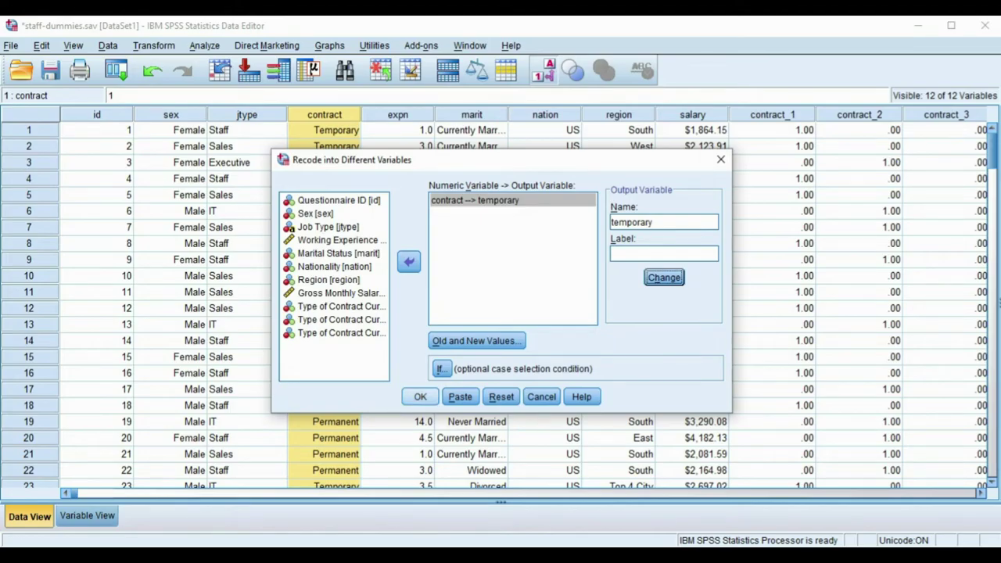
{"action": "left_click", "coordinate": [421, 396]}
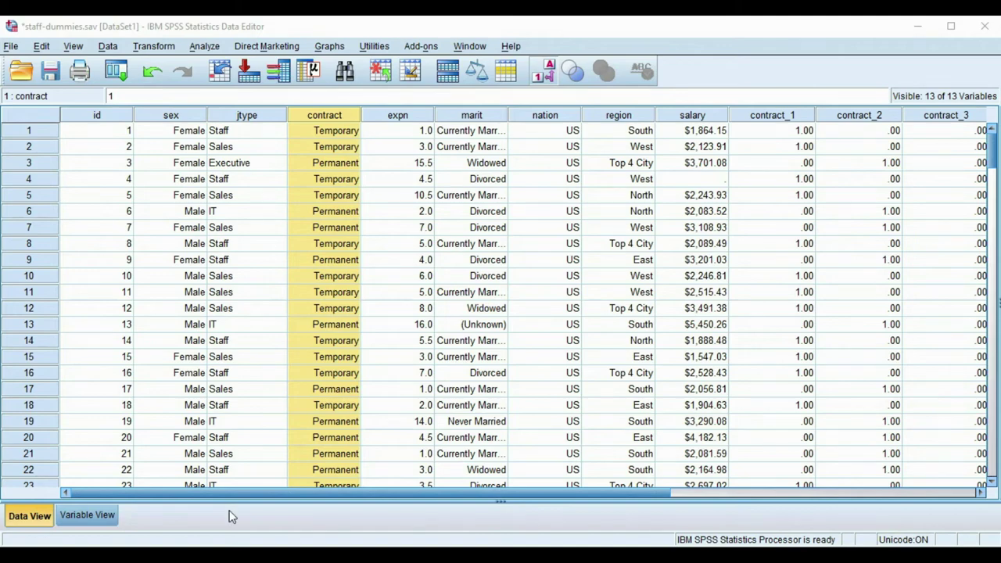
{"action": "left_click_drag", "start_coordinate": [323, 494], "coordinate": [610, 492]}
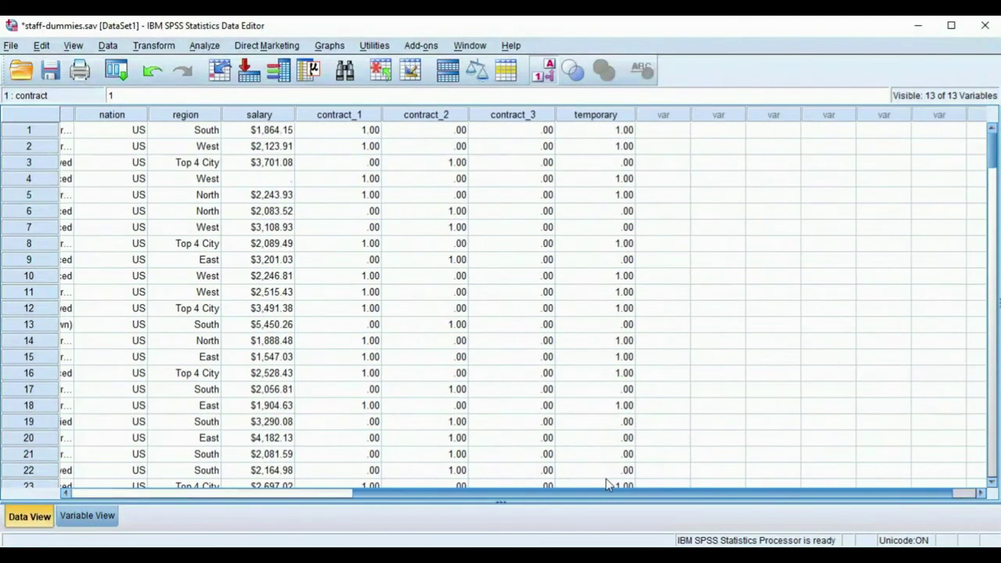
{"action": "left_click", "coordinate": [595, 117]}
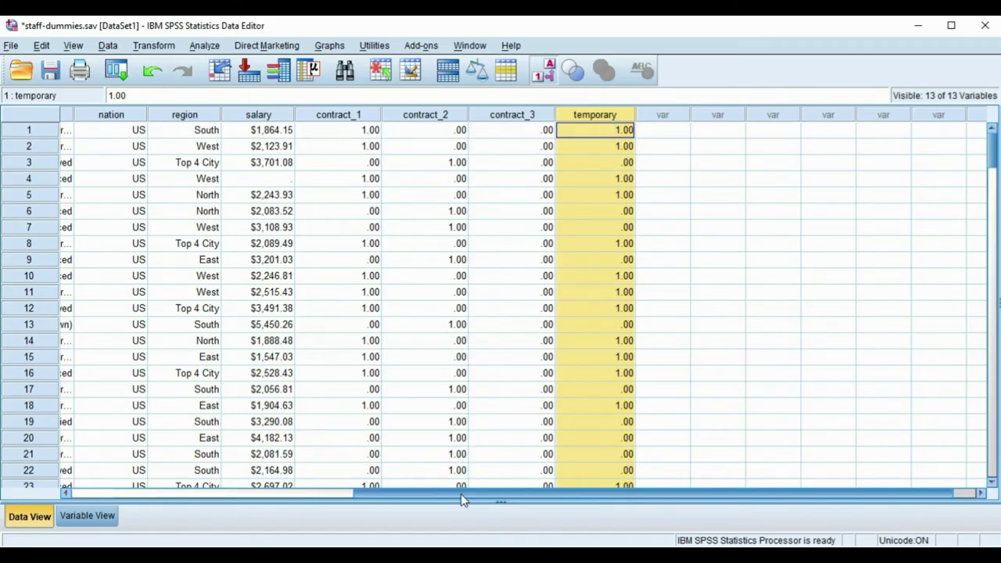
{"action": "left_click_drag", "start_coordinate": [458, 493], "coordinate": [240, 491]}
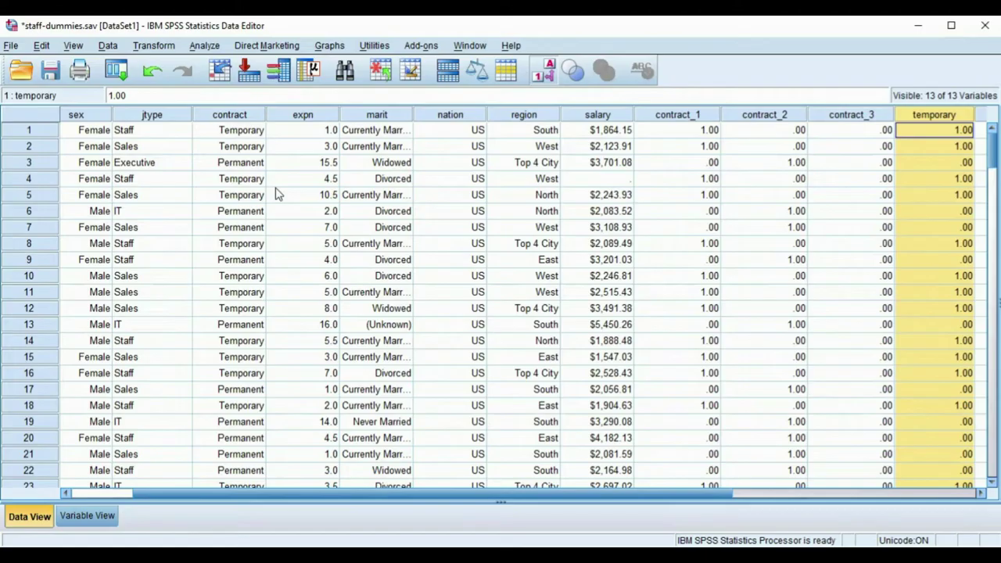
Reopen Recode into Different Variables and change contract's output name to 'permanent'
{"action": "left_click", "coordinate": [152, 47]}
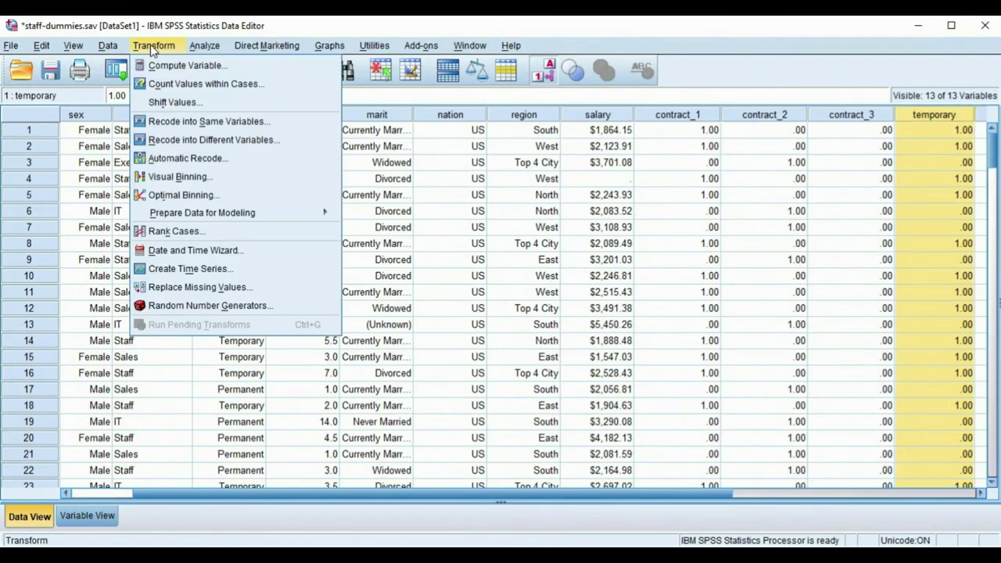
{"action": "left_click", "coordinate": [194, 140]}
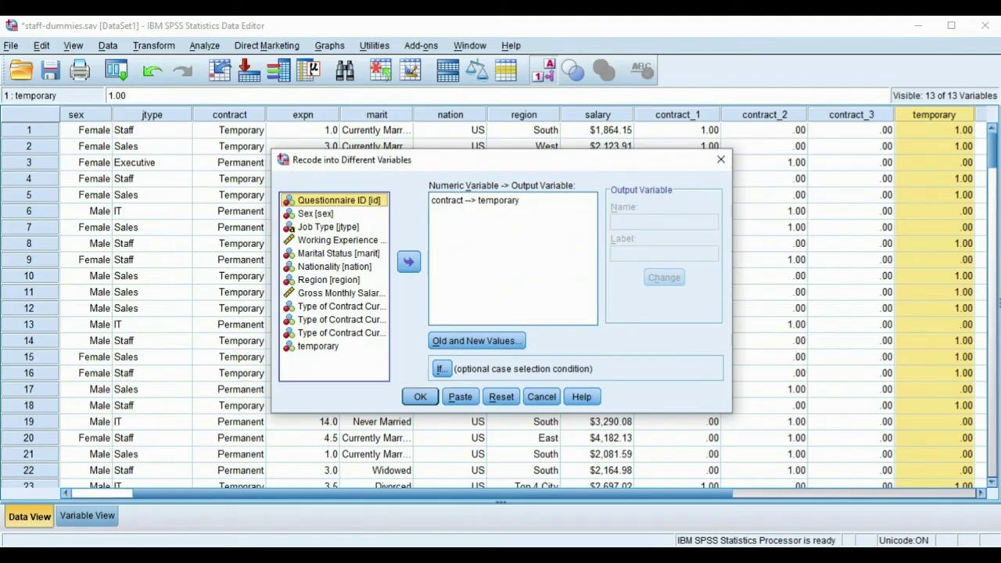
{"action": "left_click", "coordinate": [475, 201]}
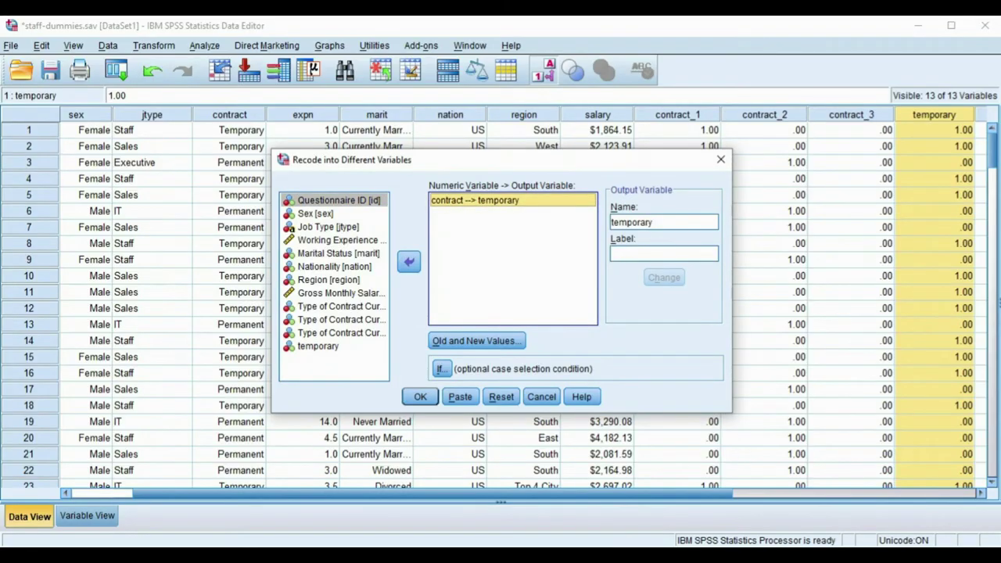
{"action": "key", "text": "Tab"}
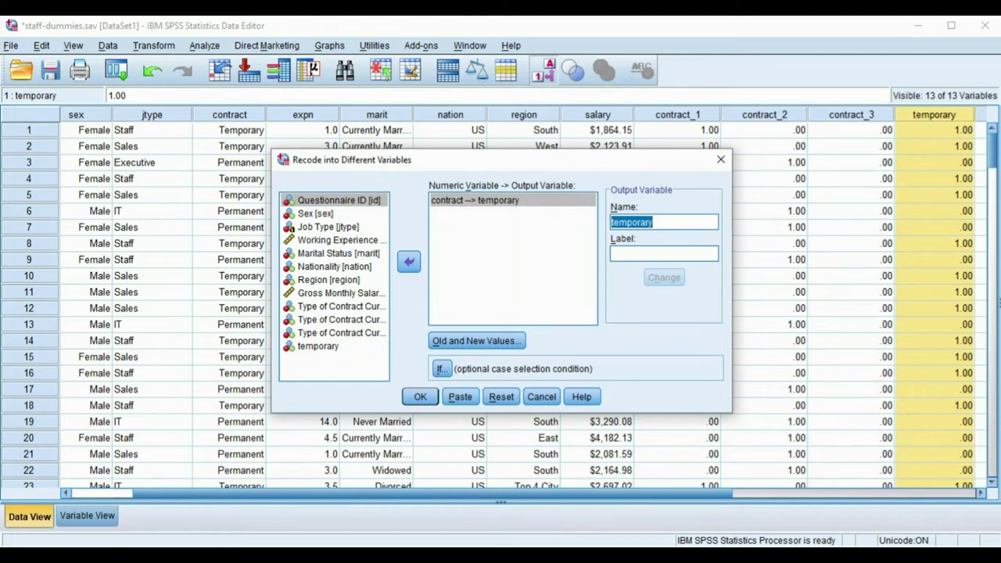
{"action": "type", "text": "pe"}
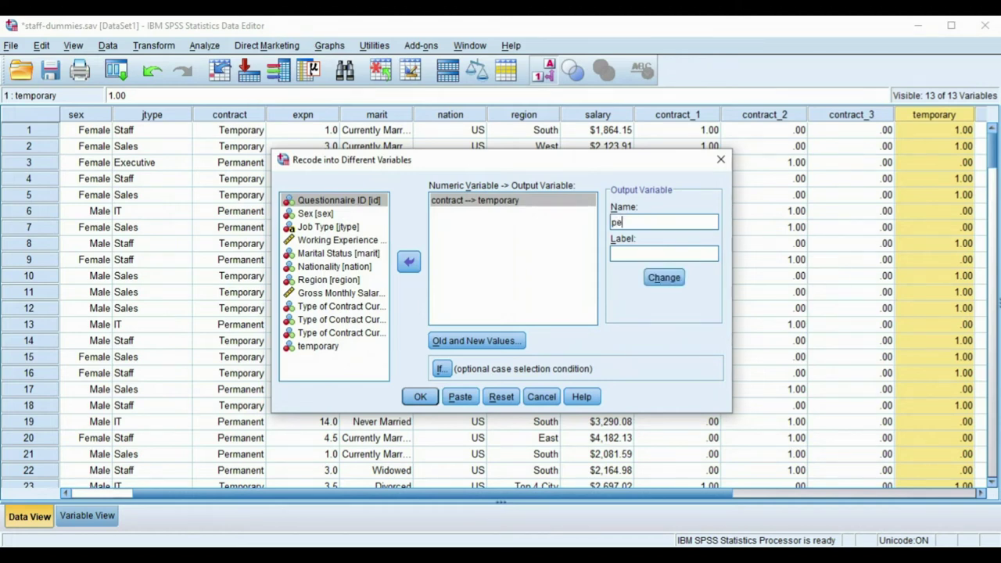
{"action": "type", "text": "rmanent"}
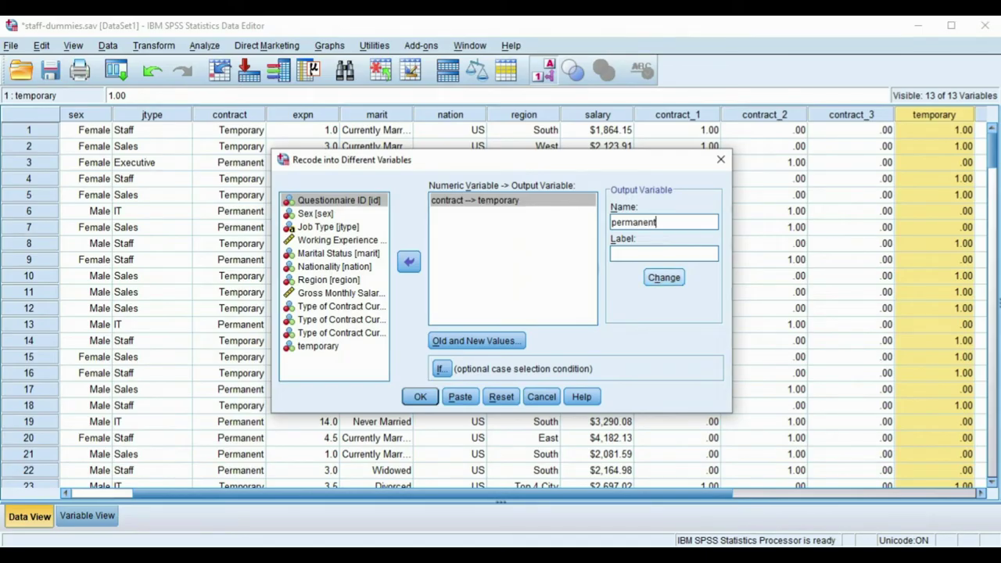
{"action": "left_click", "coordinate": [664, 277]}
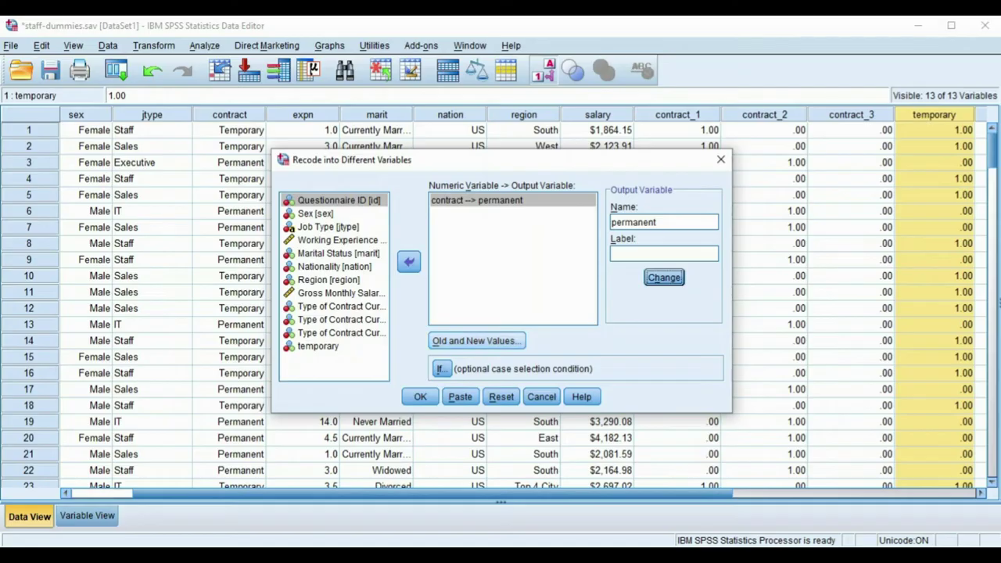
Replace the 1 → 1 rule with 2 → 1, keeping else → 0, and run the recode
{"action": "key", "text": "alt+o"}
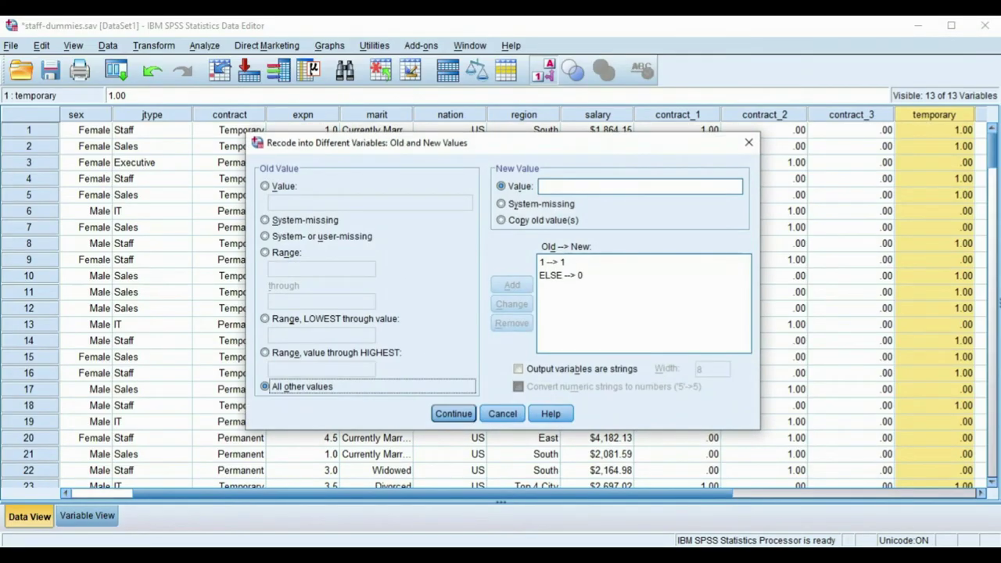
{"action": "left_click", "coordinate": [563, 262]}
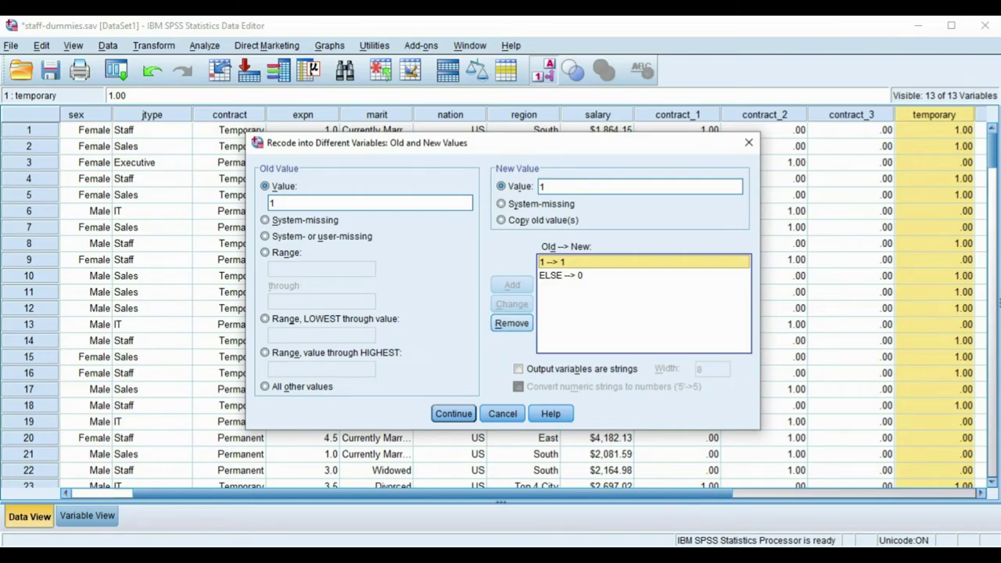
{"action": "key", "text": "alt+r"}
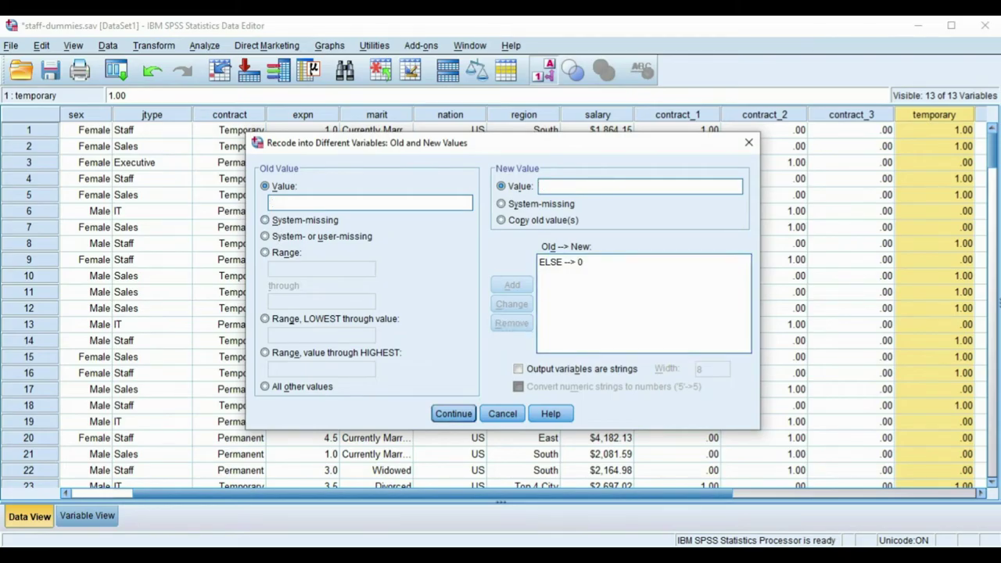
{"action": "type", "text": "2"}
{"action": "left_click", "coordinate": [540, 186]}
{"action": "type", "text": "1"}
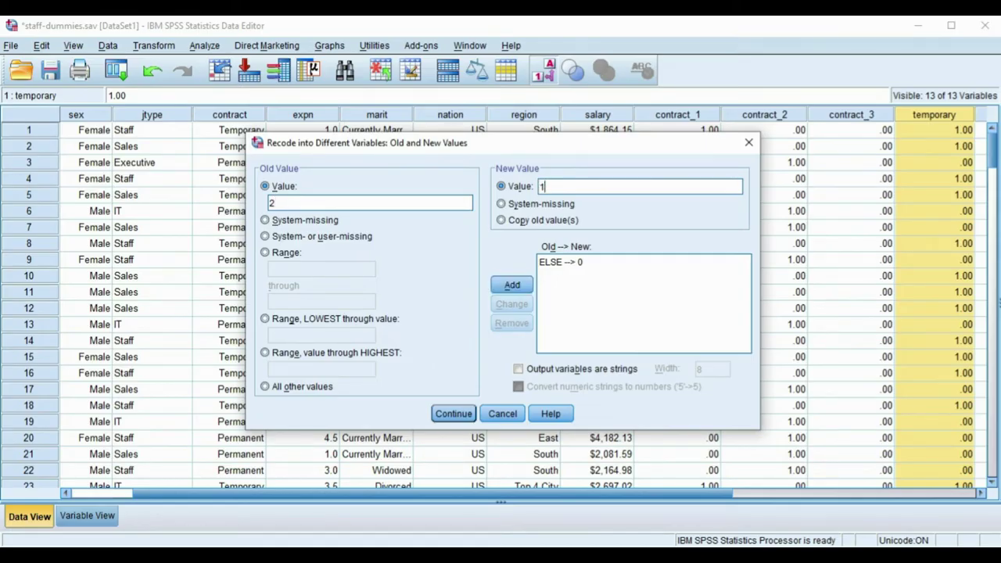
{"action": "left_click", "coordinate": [511, 285]}
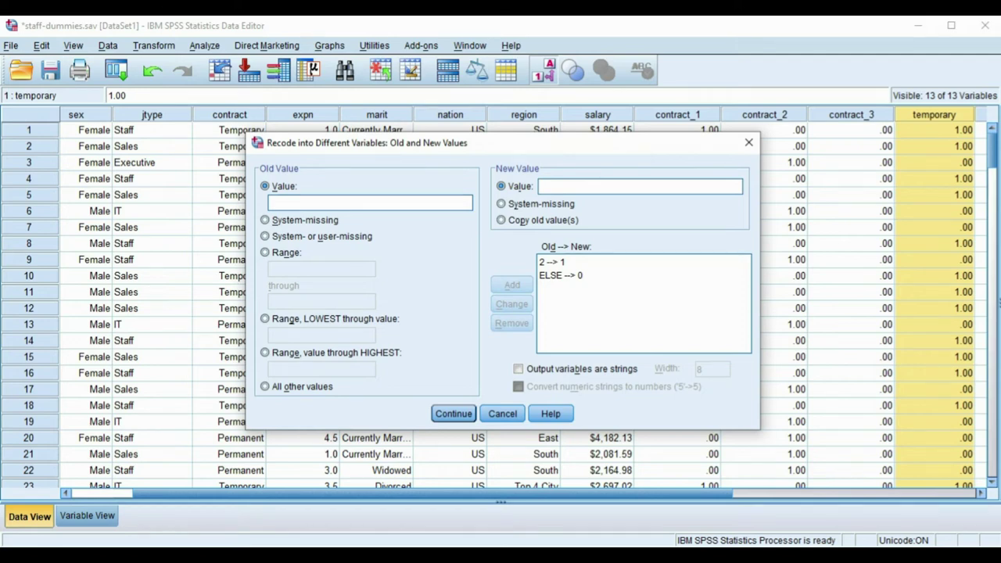
{"action": "key", "text": "Return"}
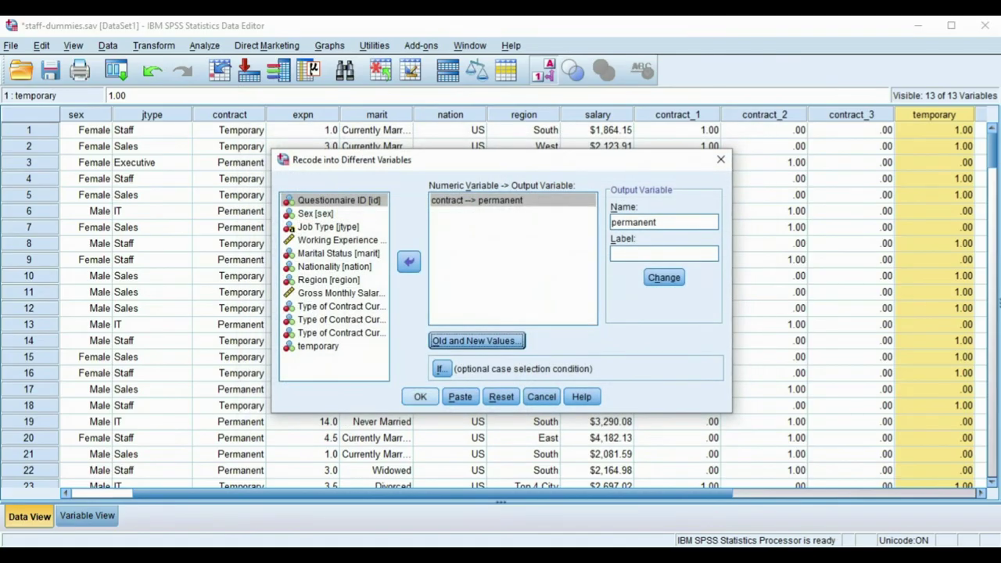
{"action": "key", "text": "Return"}
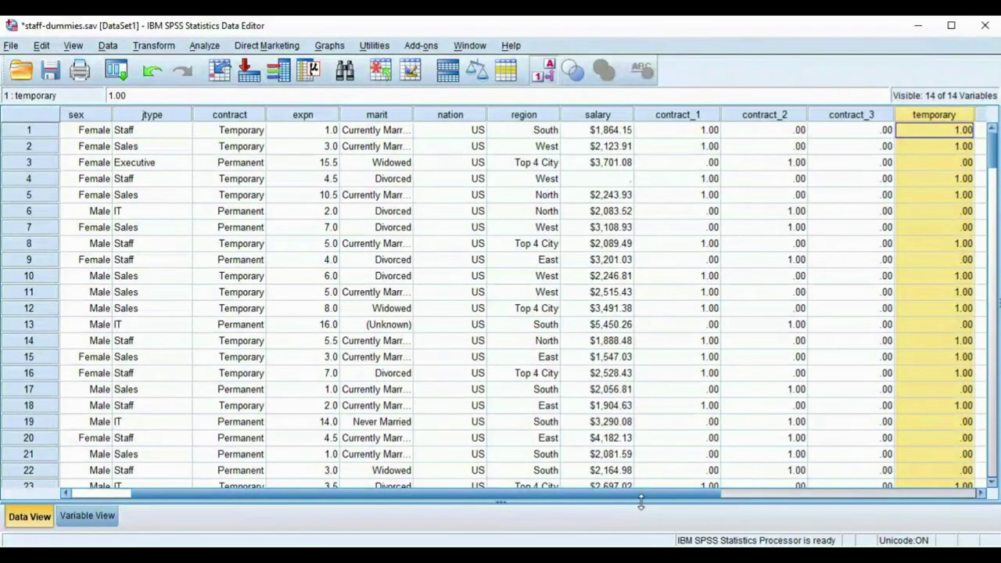
Check the permanent column against temporary, confirming case 3 is coded 1, then open Analyze
{"action": "left_click_drag", "start_coordinate": [644, 491], "coordinate": [808, 496]}
{"action": "left_click", "coordinate": [722, 115]}
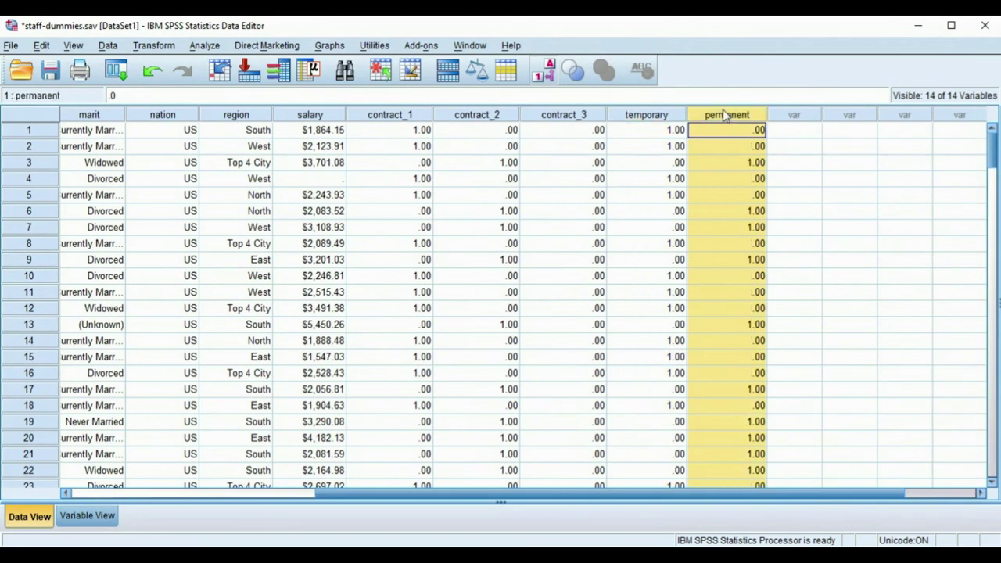
{"action": "left_click", "coordinate": [672, 135]}
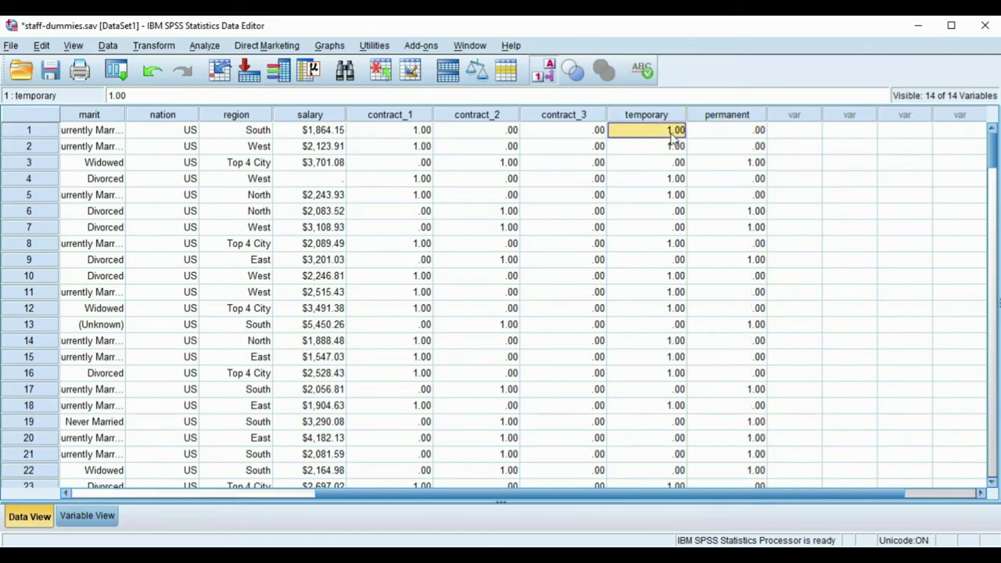
{"action": "left_click", "coordinate": [752, 134]}
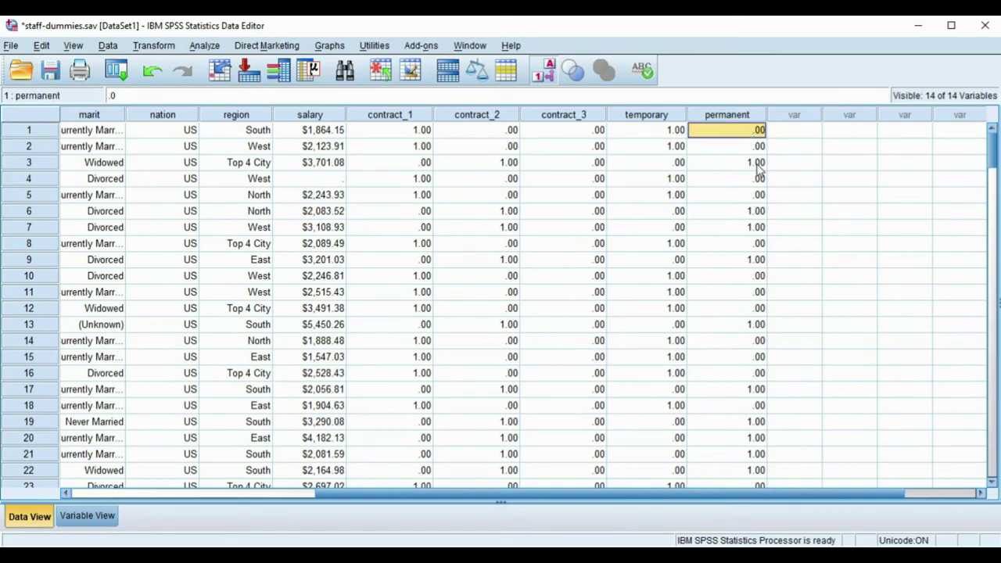
{"action": "left_click", "coordinate": [758, 166]}
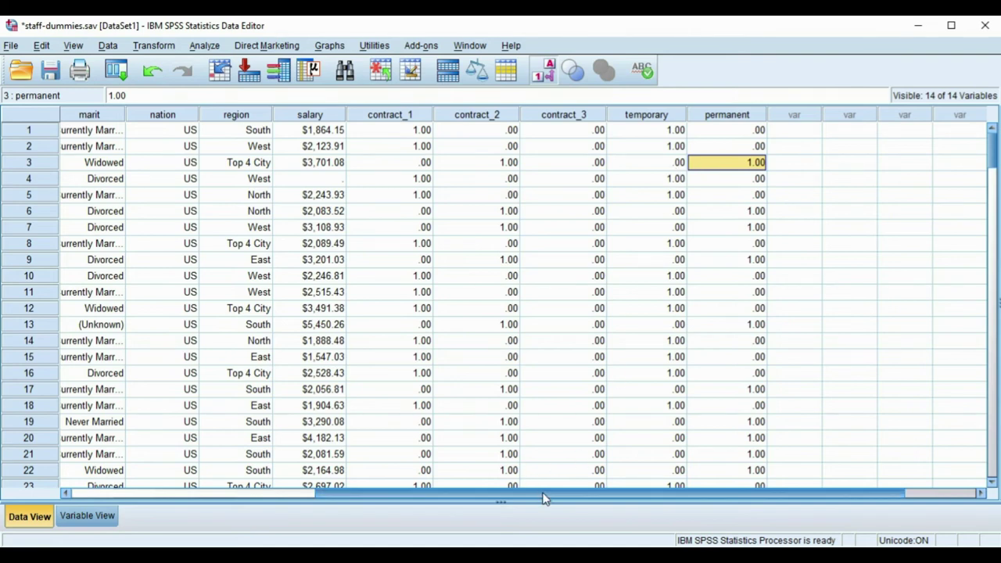
{"action": "left_click_drag", "start_coordinate": [545, 498], "coordinate": [282, 501]}
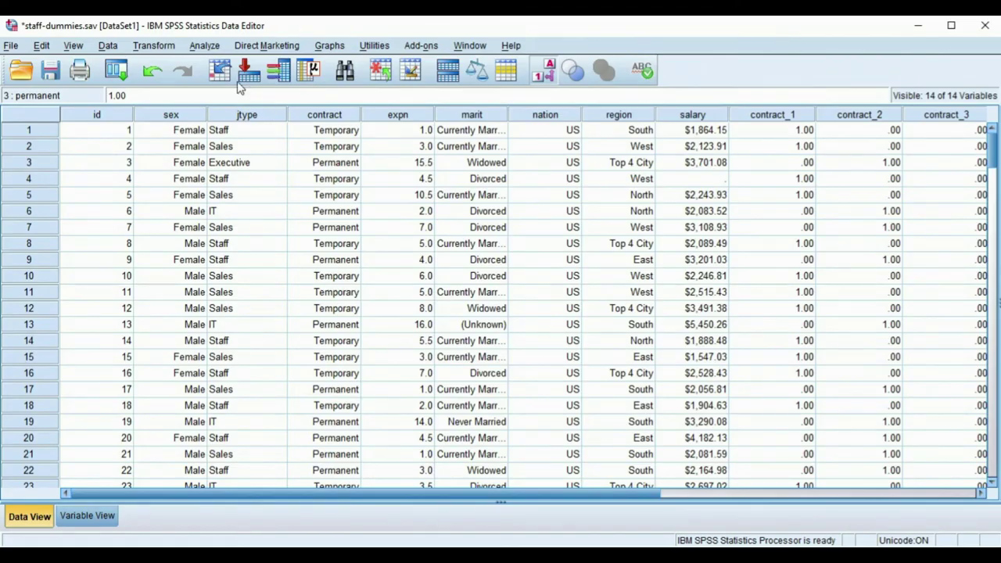
{"action": "left_click", "coordinate": [200, 51]}
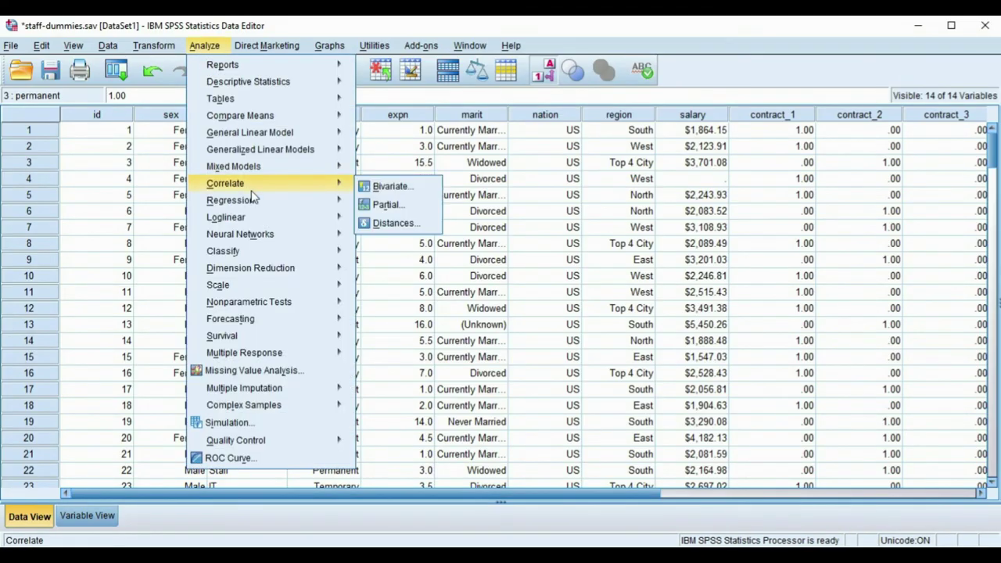
Reopen Recode into Different Variables and change the output name to 'freelance'
{"action": "mouse_move", "coordinate": [256, 69]}
{"action": "left_click", "coordinate": [153, 46]}
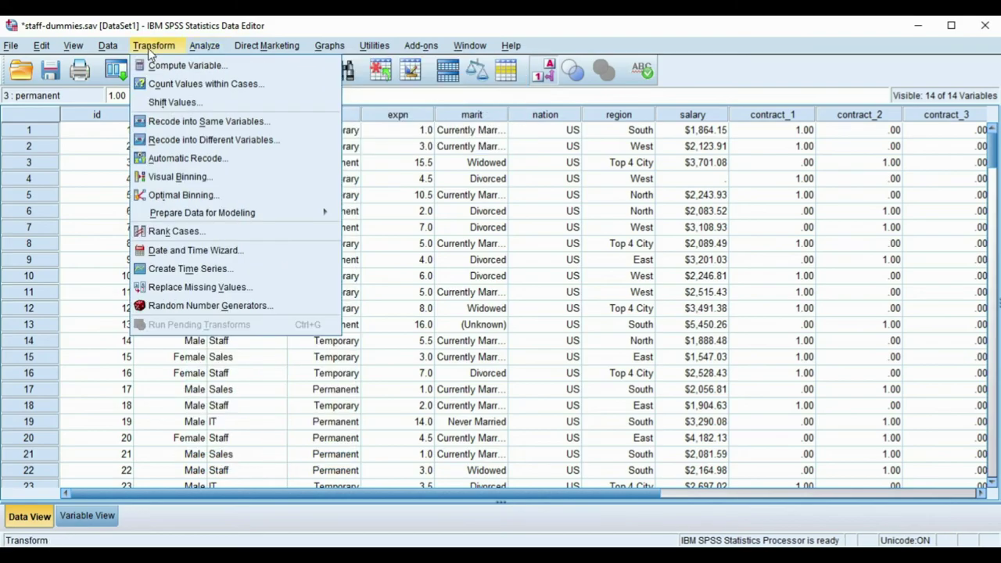
{"action": "left_click", "coordinate": [221, 141]}
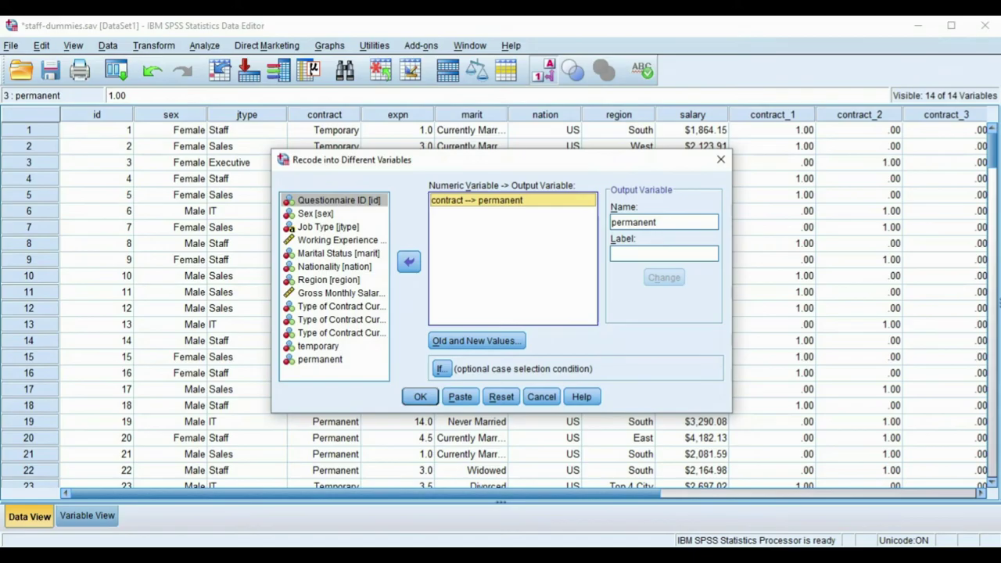
{"action": "key", "text": "ctrl+a"}
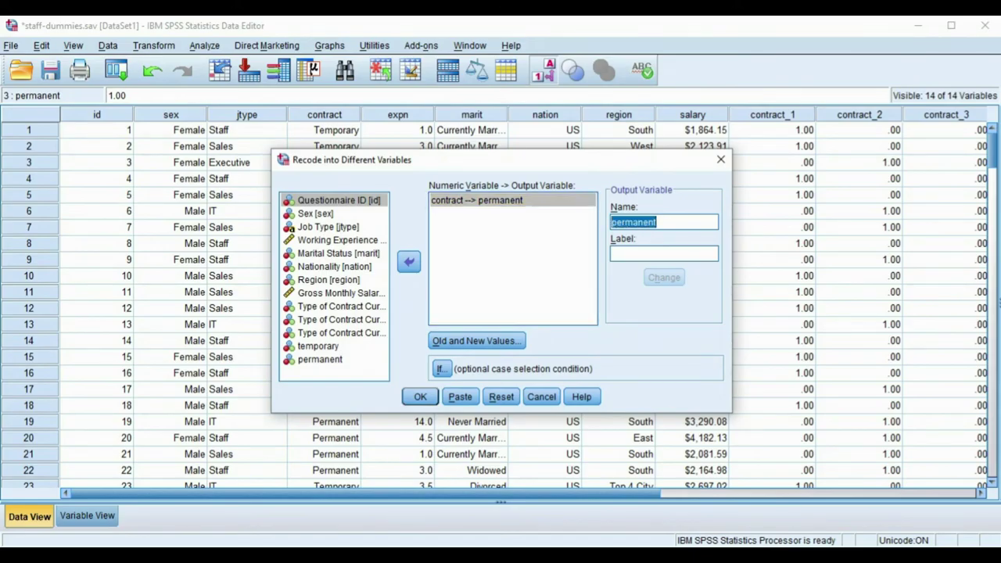
{"action": "type", "text": "fre"}
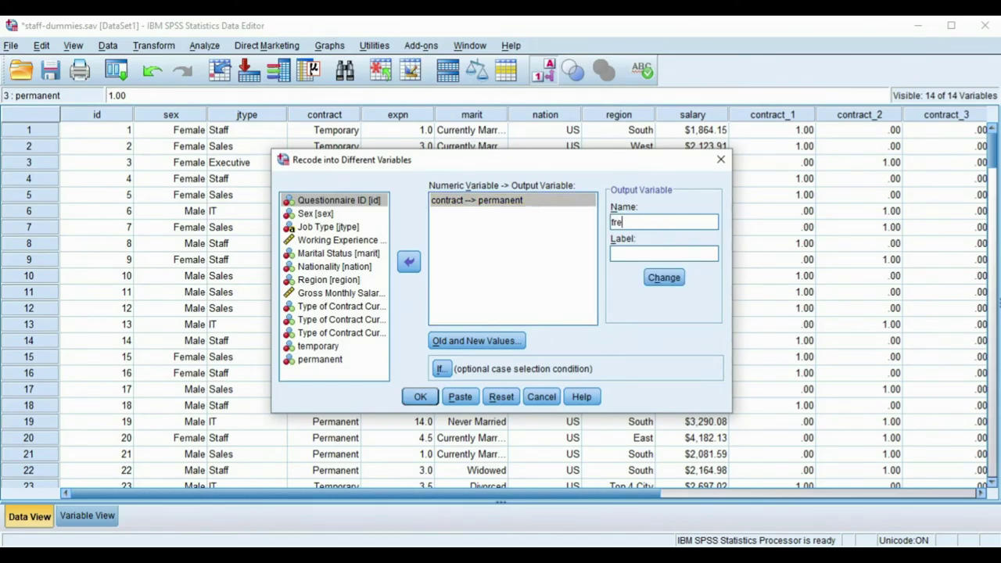
{"action": "type", "text": "elance"}
{"action": "key", "text": "alt+h"}
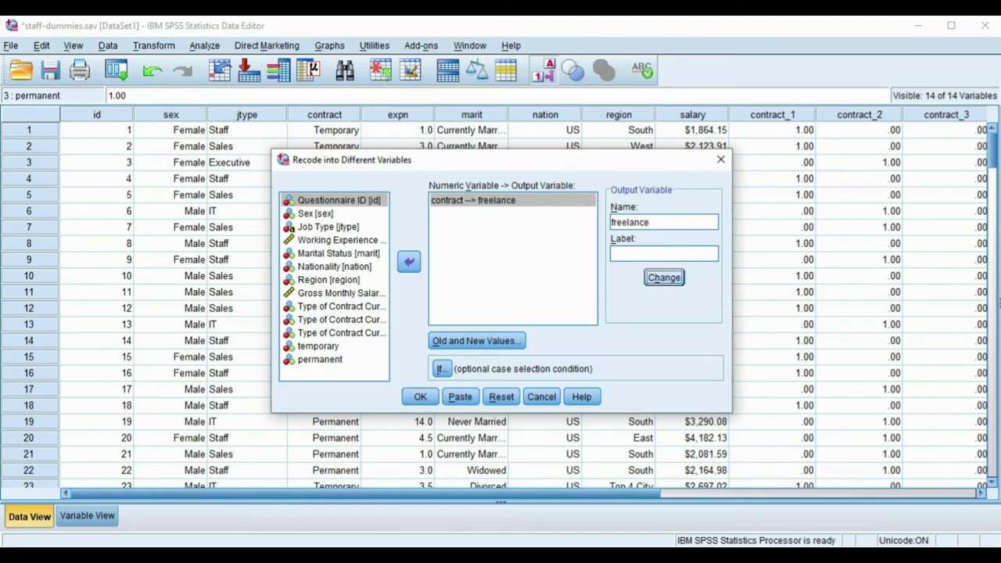
Replace the 2 → 1 rule with 3 → 1, keeping else → 0, and run the recode
{"action": "key", "text": "alt+o"}
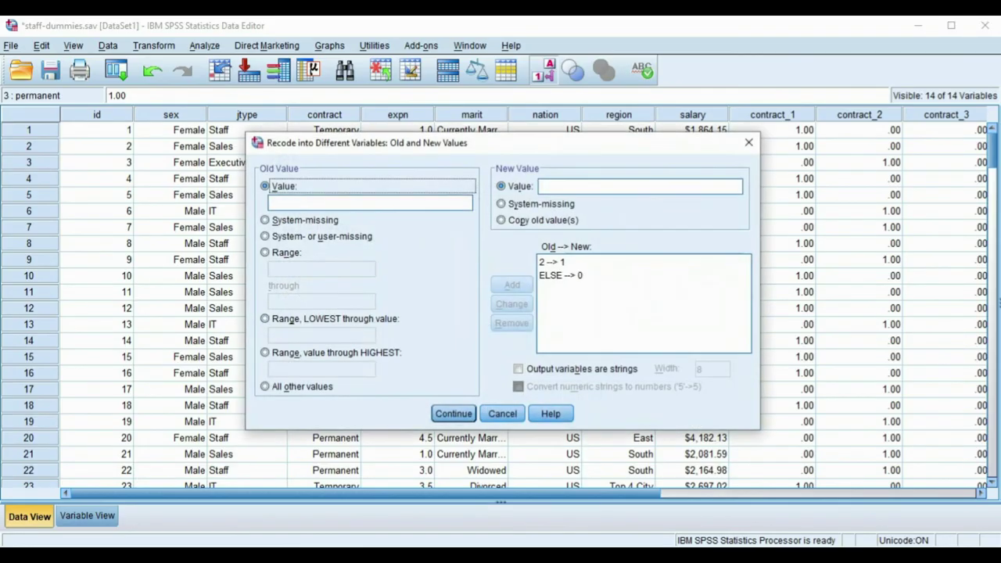
{"action": "left_click", "coordinate": [552, 262]}
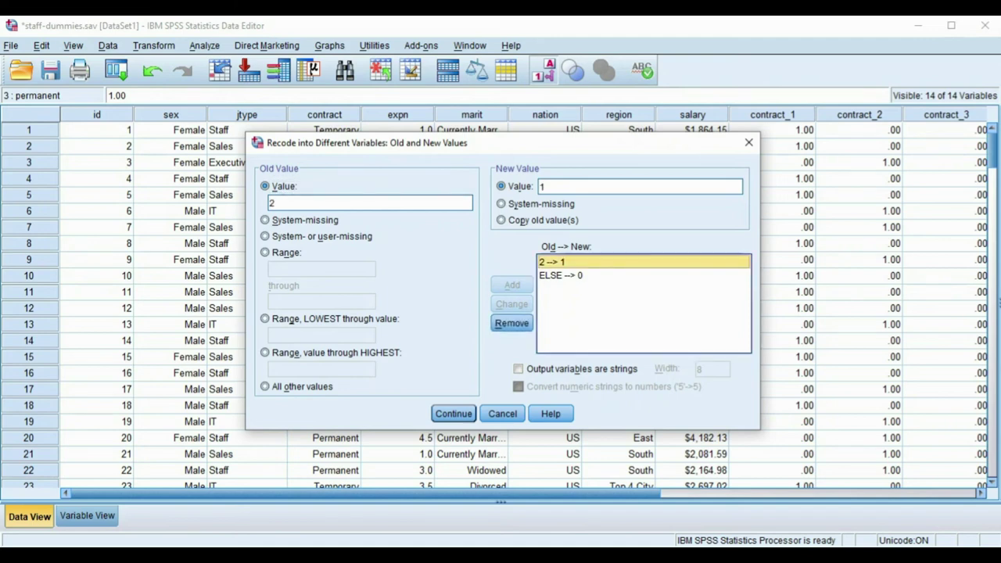
{"action": "key", "text": "alt+m"}
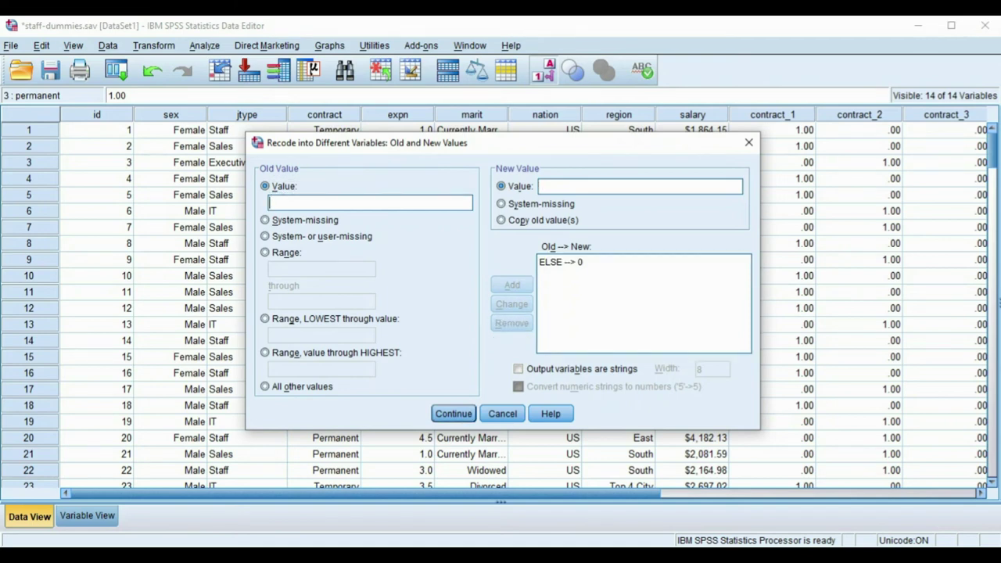
{"action": "type", "text": "3"}
{"action": "left_click", "coordinate": [640, 186]}
{"action": "type", "text": "1"}
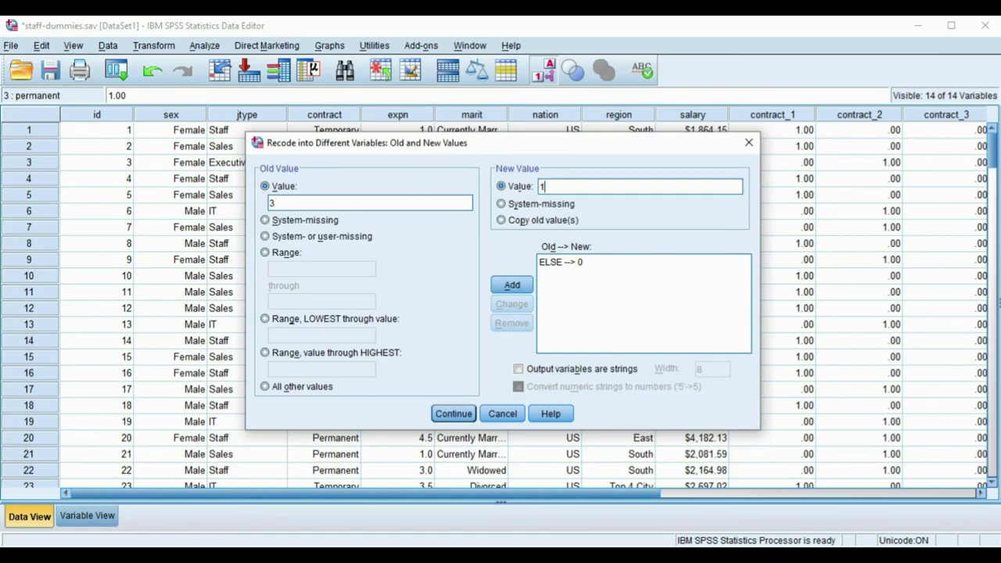
{"action": "left_click", "coordinate": [511, 284]}
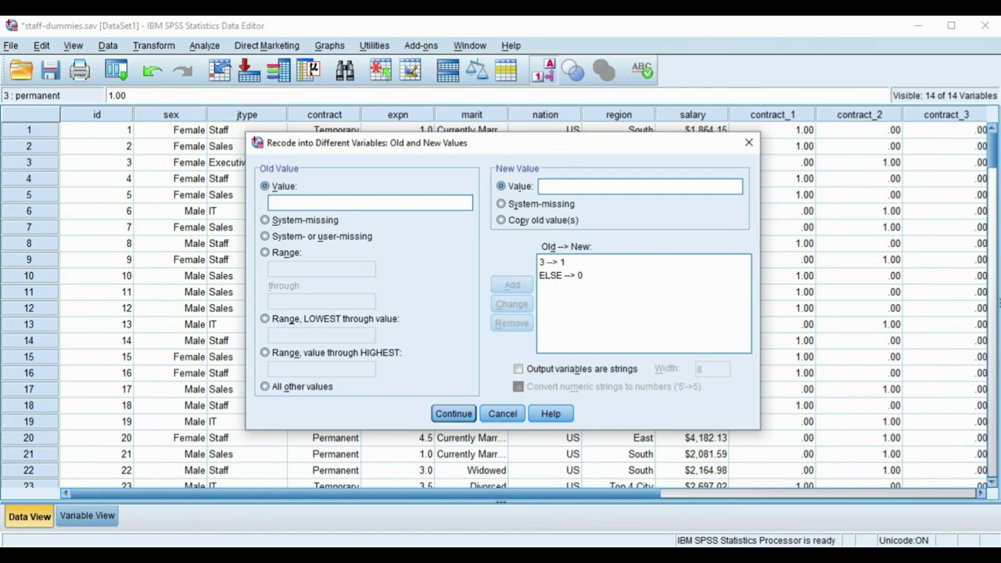
{"action": "left_click", "coordinate": [454, 414]}
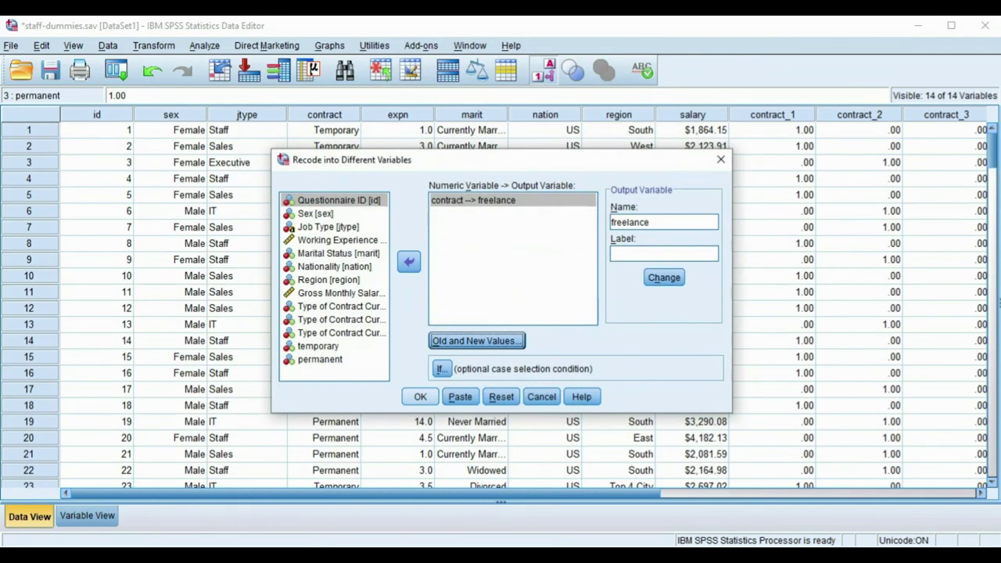
{"action": "key", "text": "Return"}
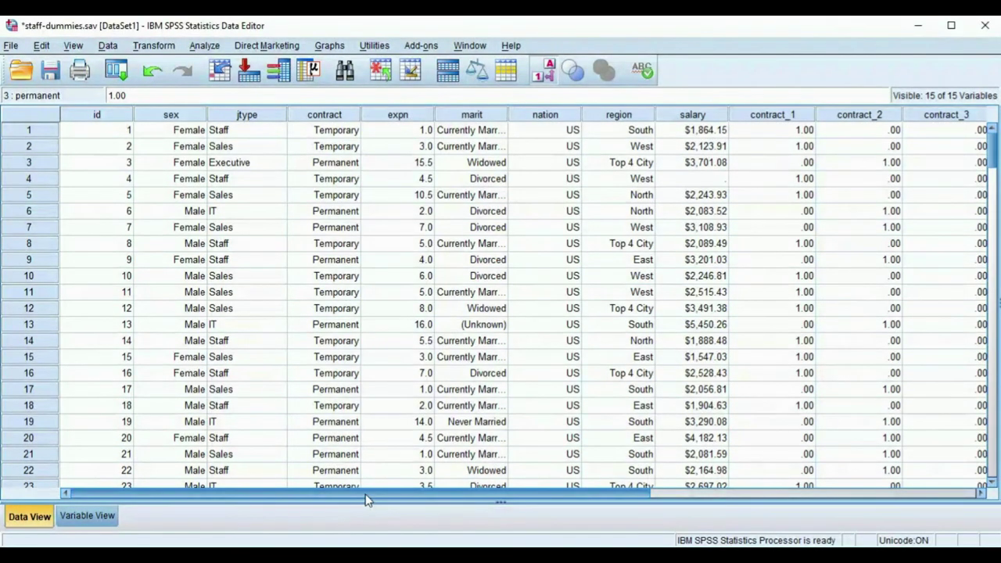
Check the temporary, permanent and freelance values in rows 1 and 3 against contract
{"action": "left_click_drag", "start_coordinate": [365, 495], "coordinate": [771, 474]}
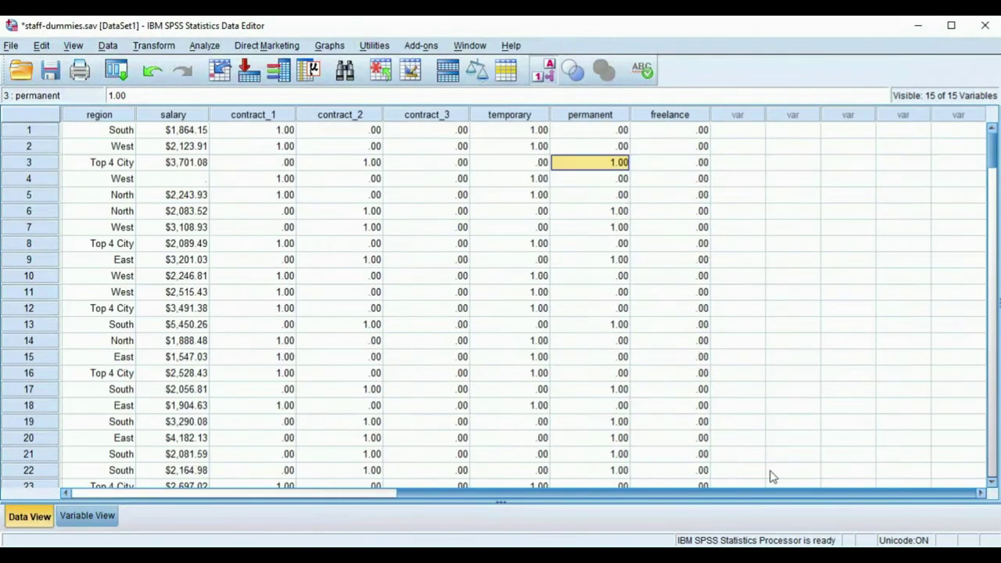
{"action": "left_click", "coordinate": [685, 115]}
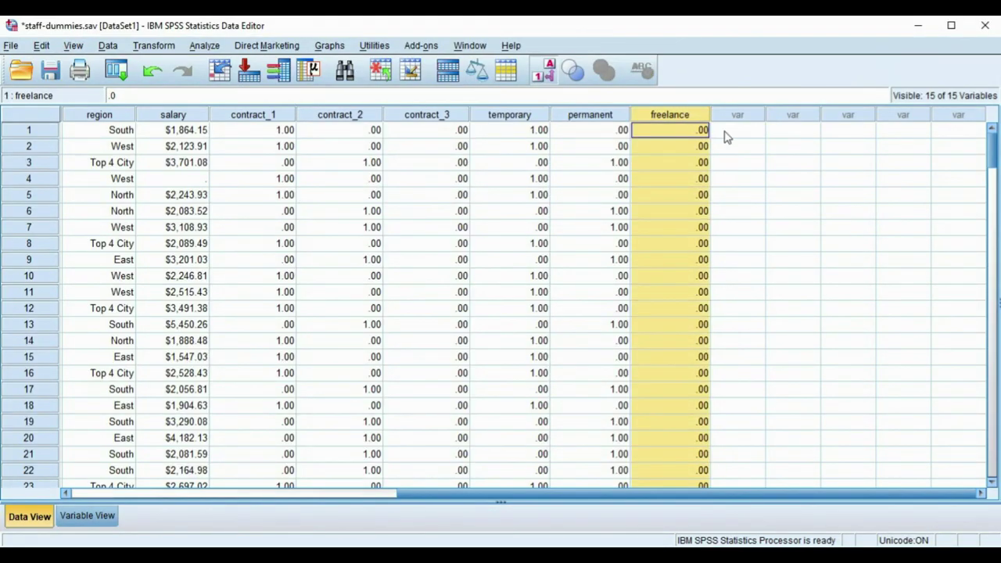
{"action": "scroll", "coordinate": [996, 163], "scroll_direction": "down", "scroll_amount": 5}
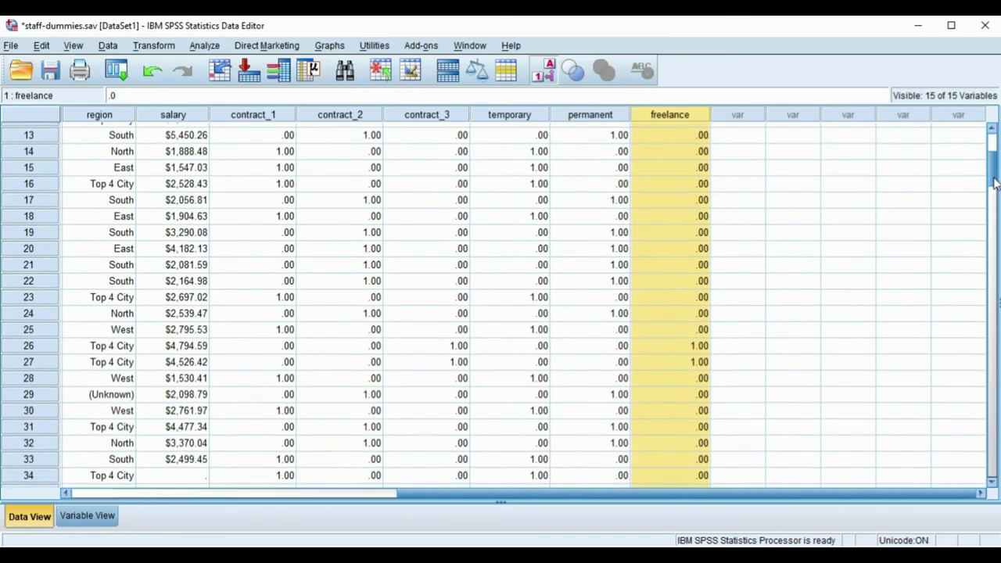
{"action": "scroll", "coordinate": [995, 163], "scroll_direction": "up", "scroll_amount": 5}
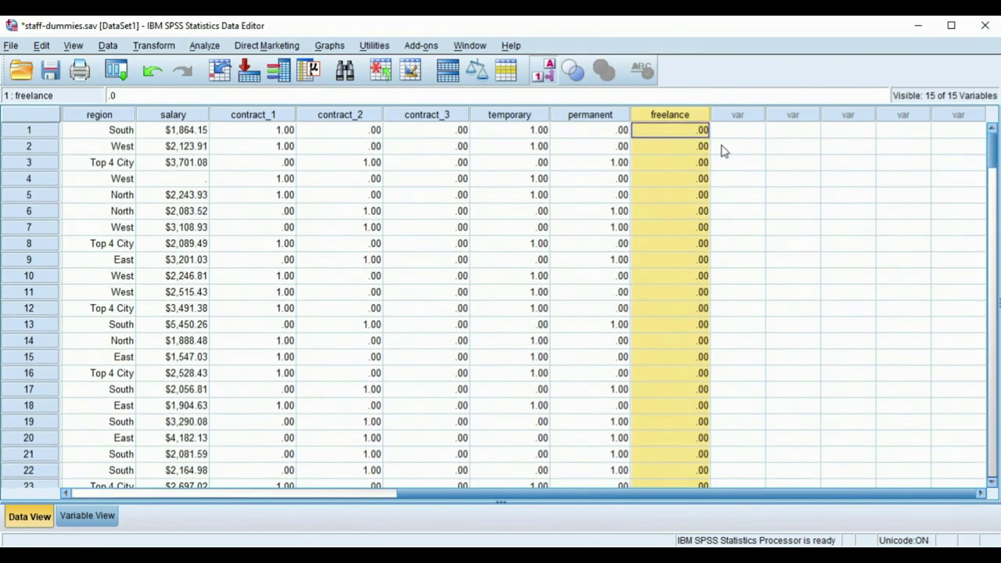
{"action": "left_click", "coordinate": [523, 133]}
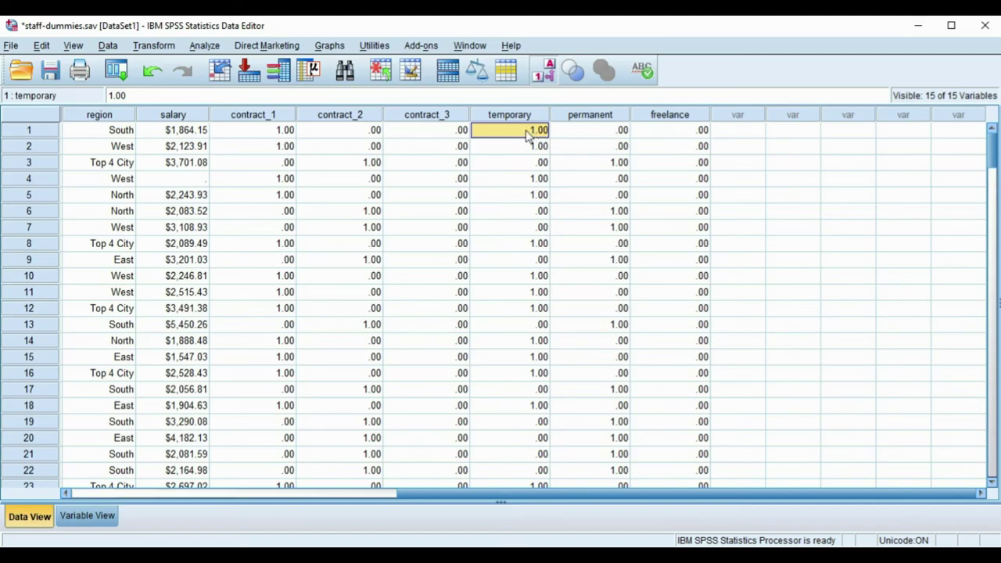
{"action": "left_click", "coordinate": [603, 133]}
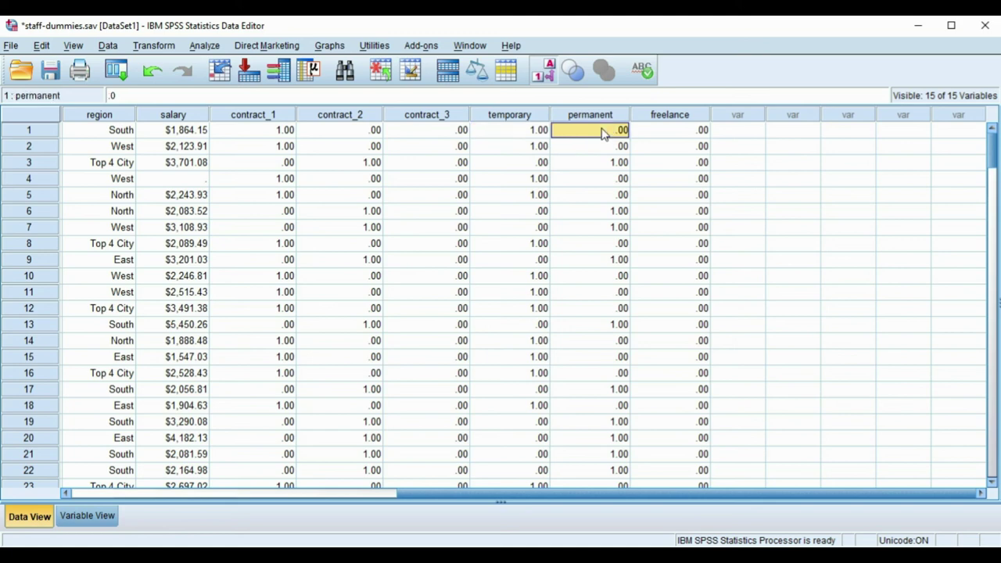
{"action": "left_click", "coordinate": [671, 133]}
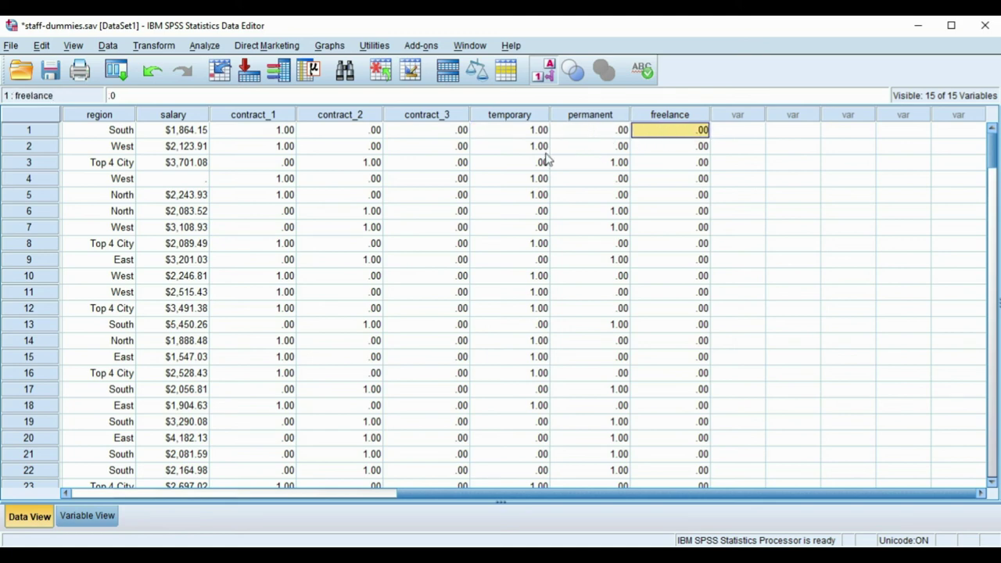
{"action": "left_click", "coordinate": [624, 166]}
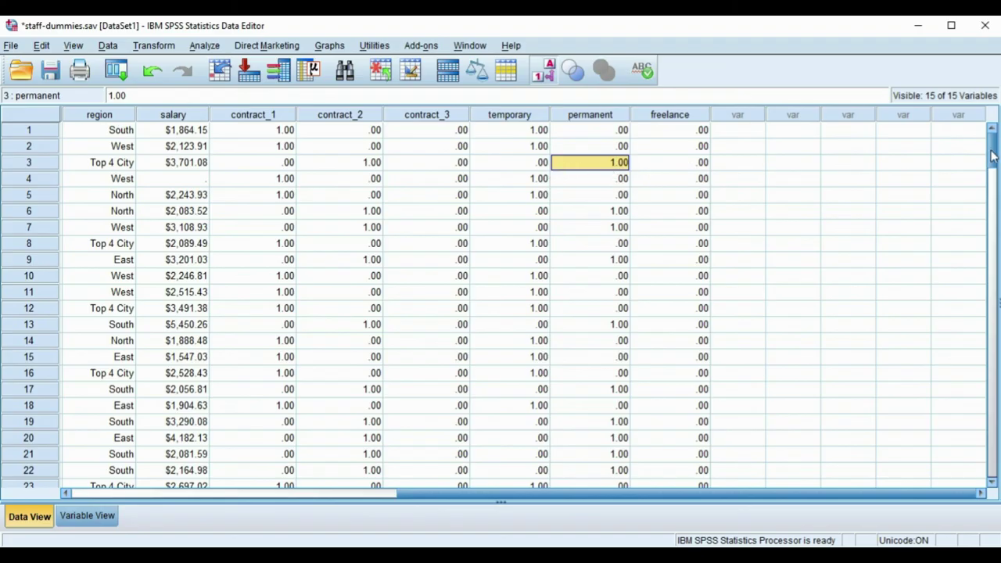
{"action": "left_click_drag", "start_coordinate": [992, 152], "coordinate": [992, 148]}
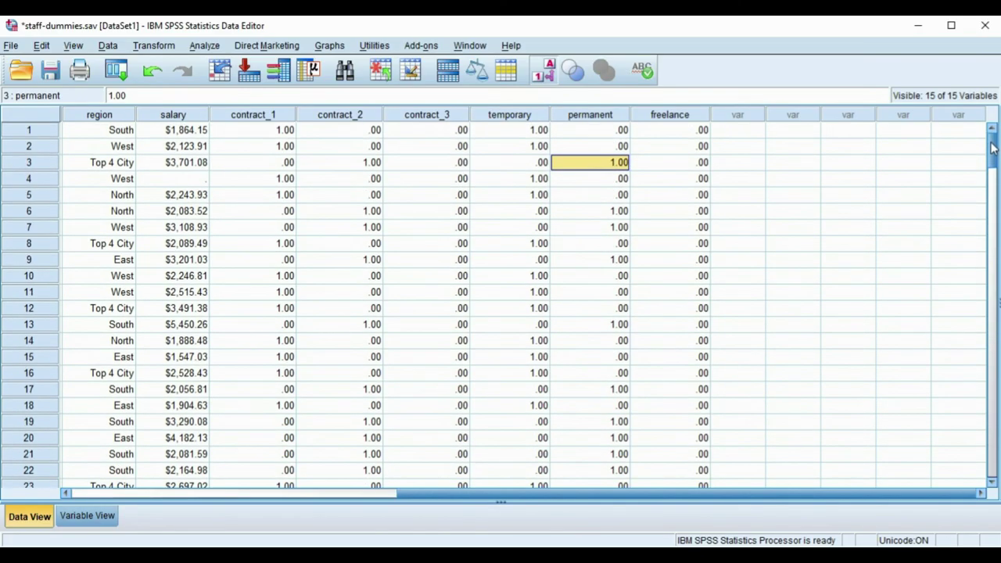